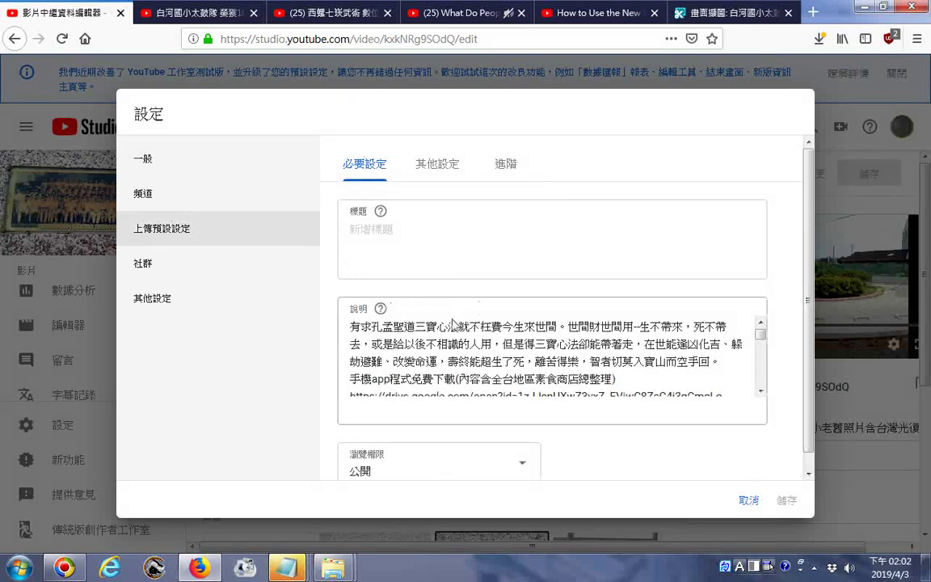
Step: Change the date line near the end of the default upload description to 2019.04.03
scroll(460, 331, "down", 3)
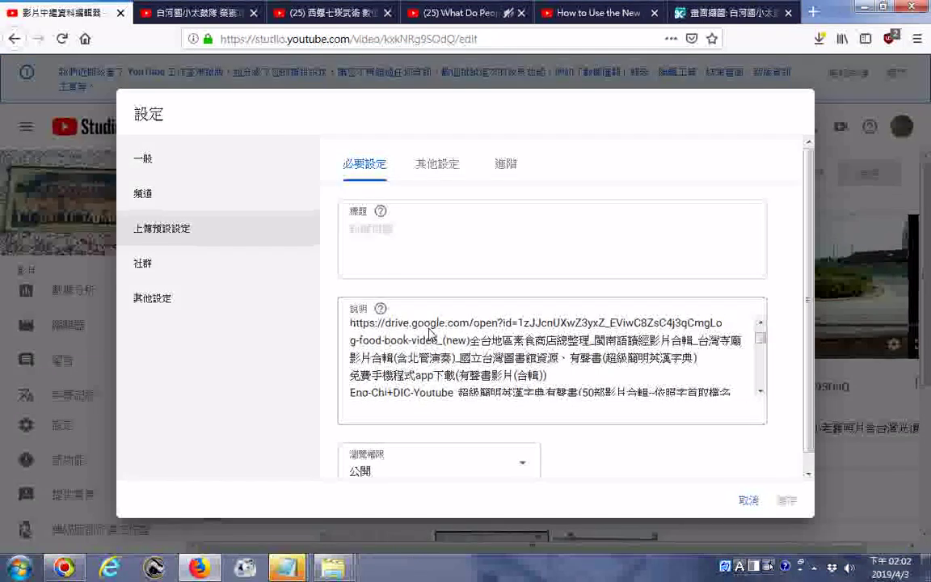
scroll(448, 343, "down", 5)
scroll(436, 354, "down", 4)
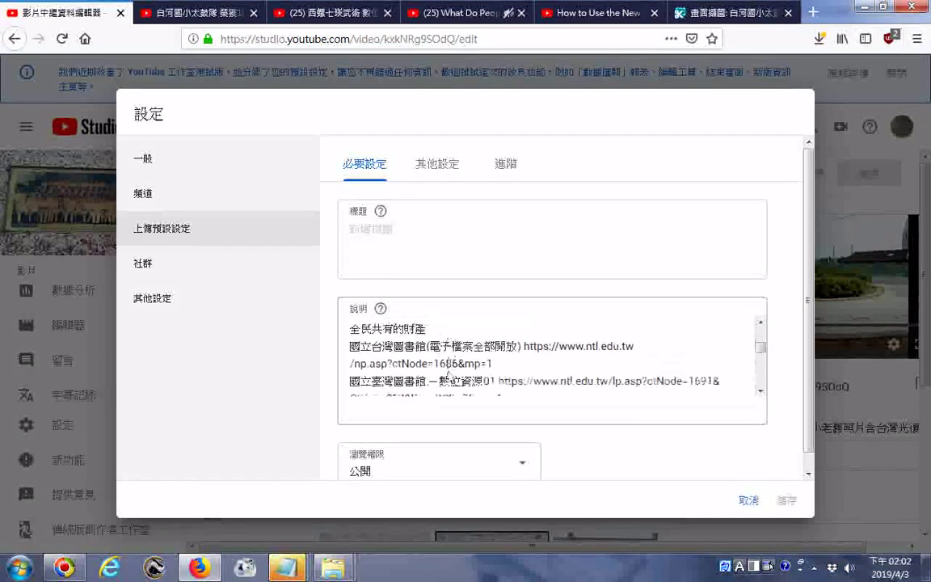
scroll(429, 364, "down", 8)
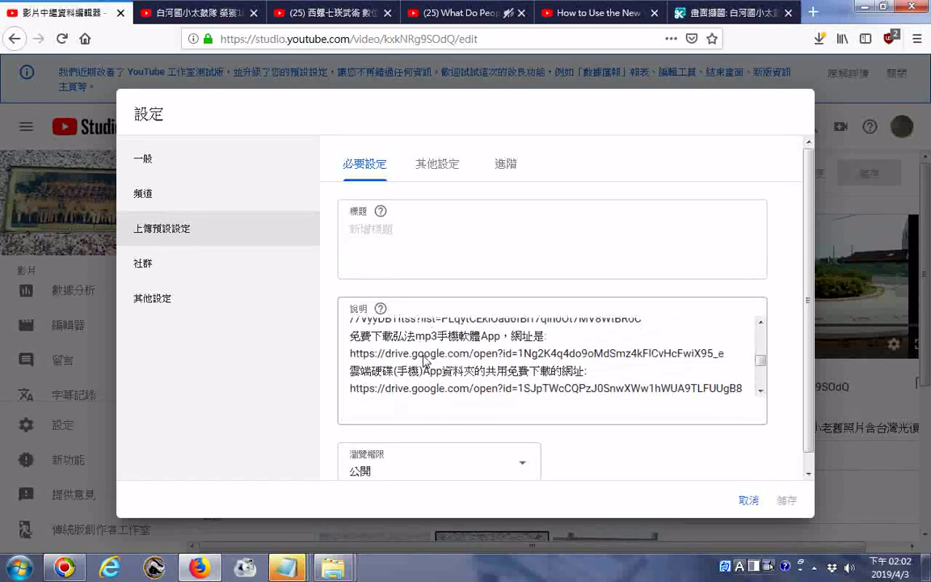
scroll(424, 360, "down", 3)
scroll(424, 360, "down", 5)
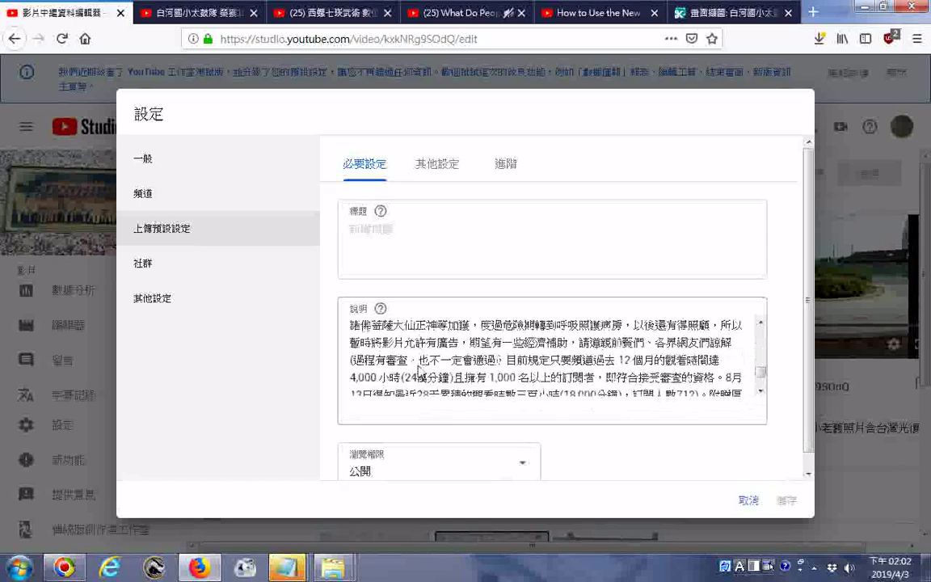
scroll(419, 369, "down", 2)
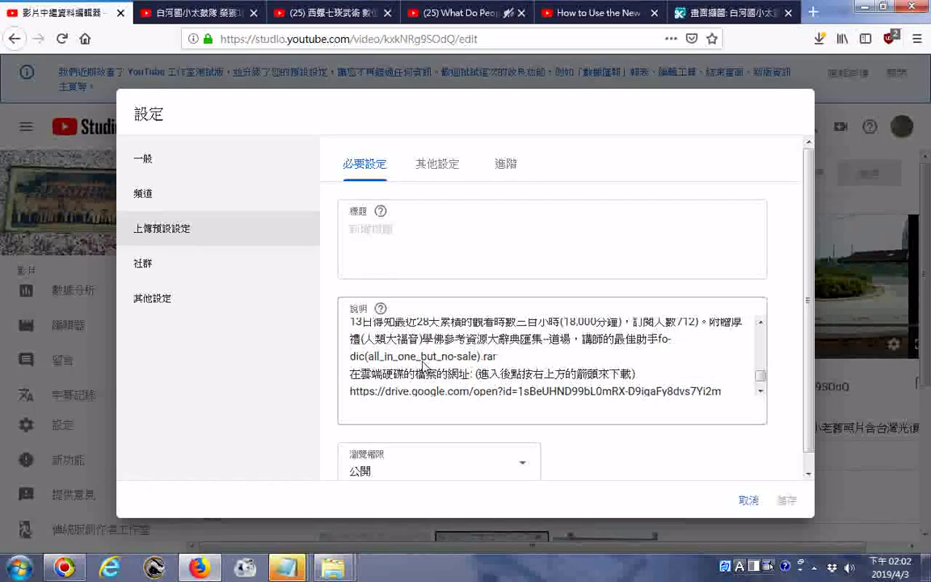
scroll(422, 365, "down", 2)
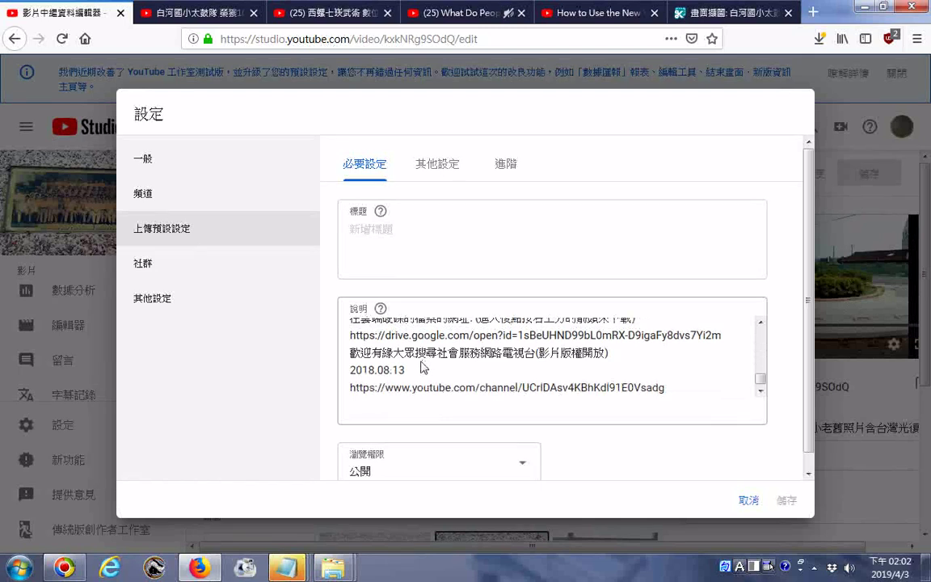
left_click(376, 373)
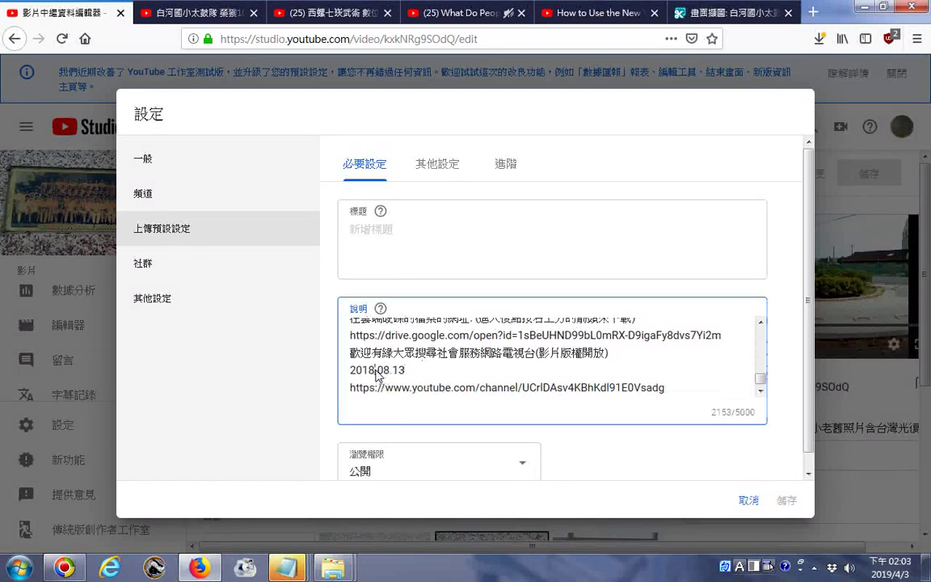
key("shift+Left")
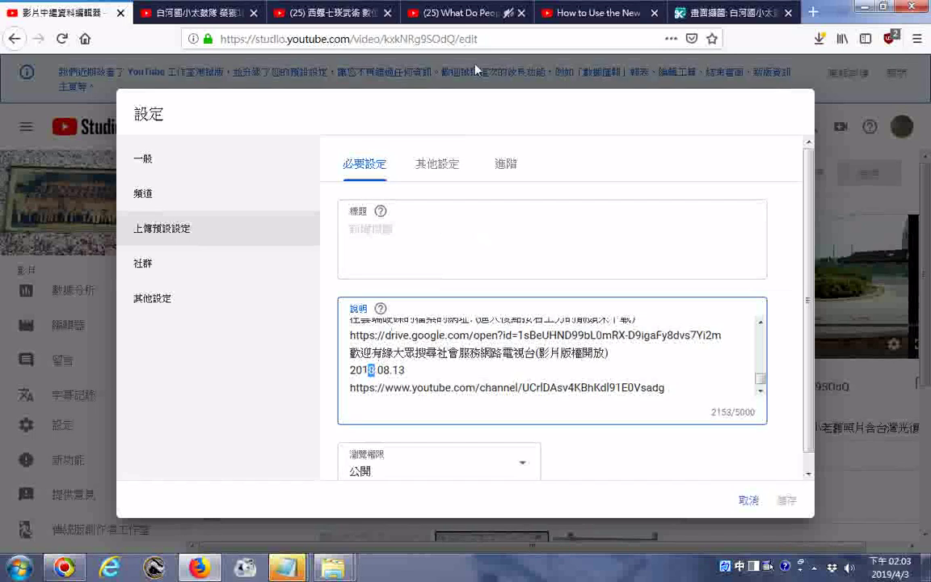
type("9.0")
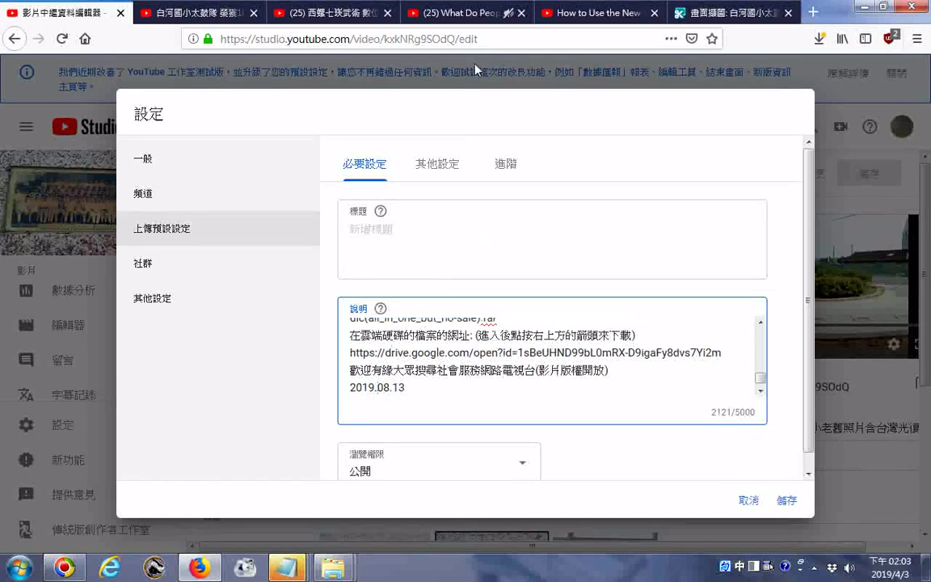
type("4")
key("Delete")
key("Right")
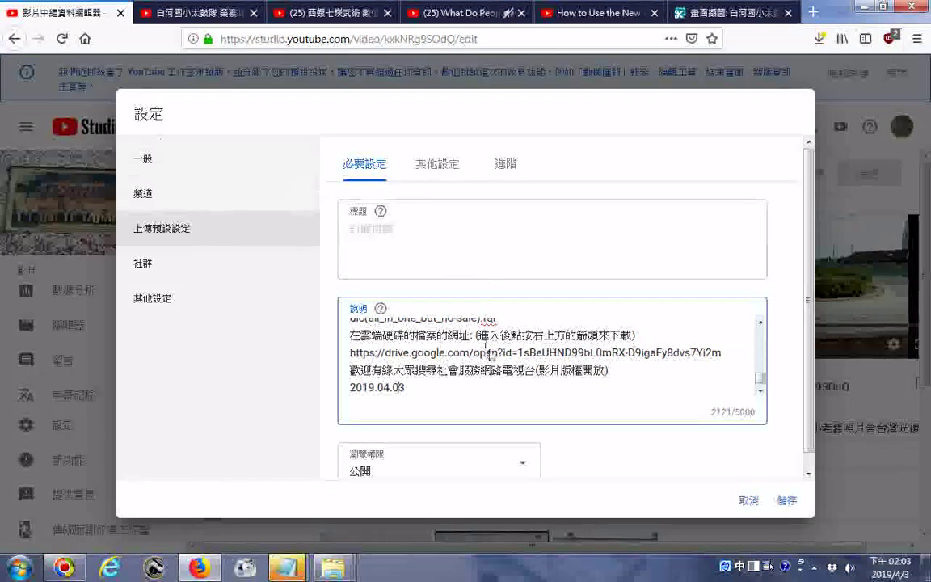
Step: Change the statistics date in the description's ad-review paragraph to 2019年4月3日
left_click(761, 323)
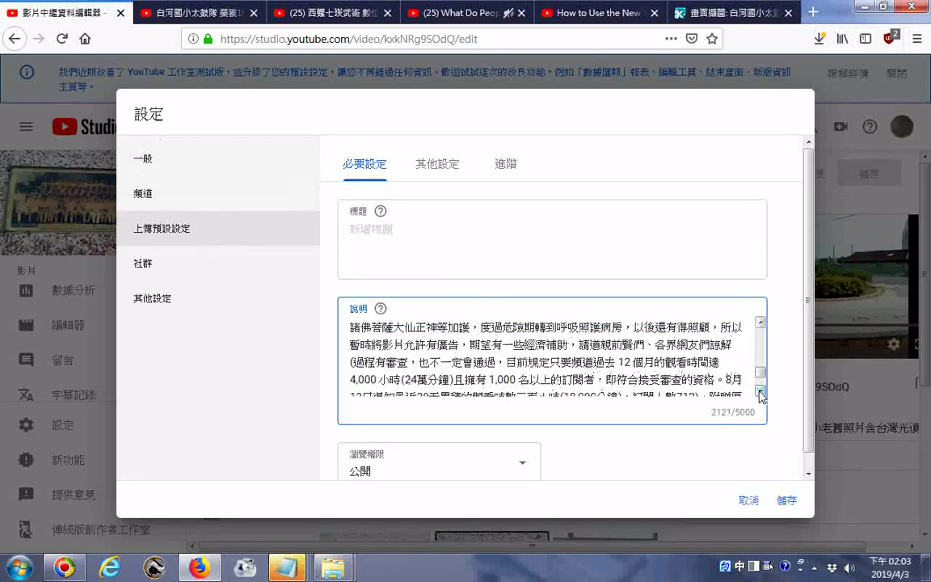
left_click(760, 393)
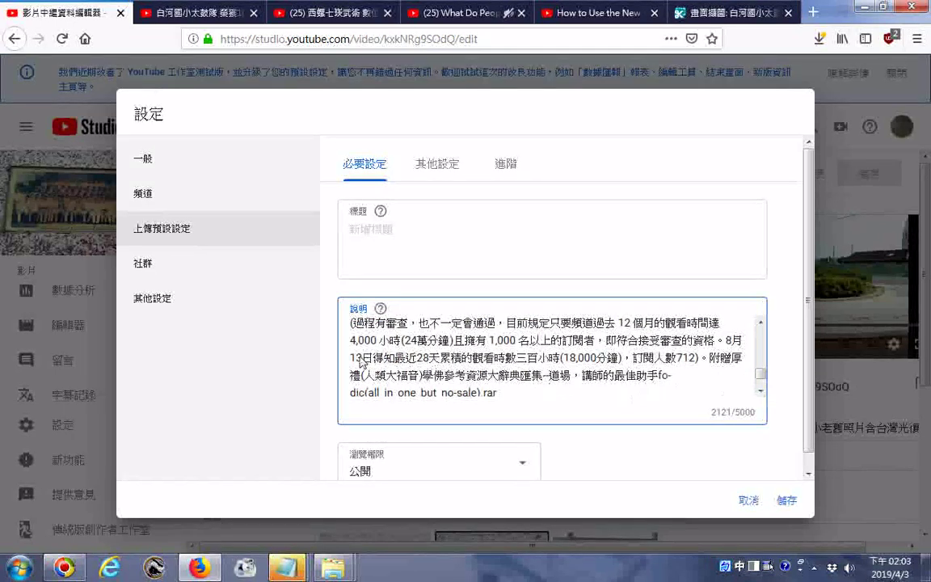
left_click_drag(725, 340, 733, 340)
type("2019")
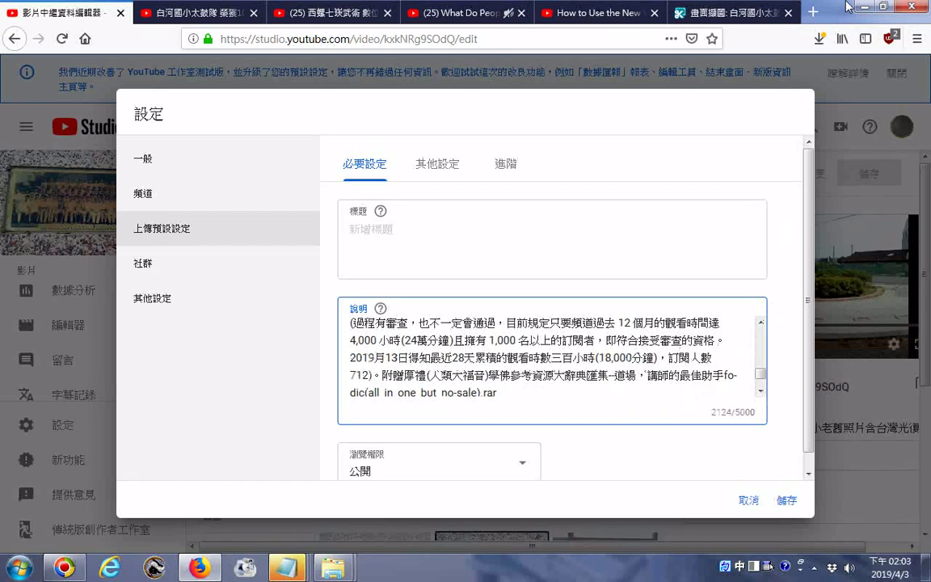
type("年")
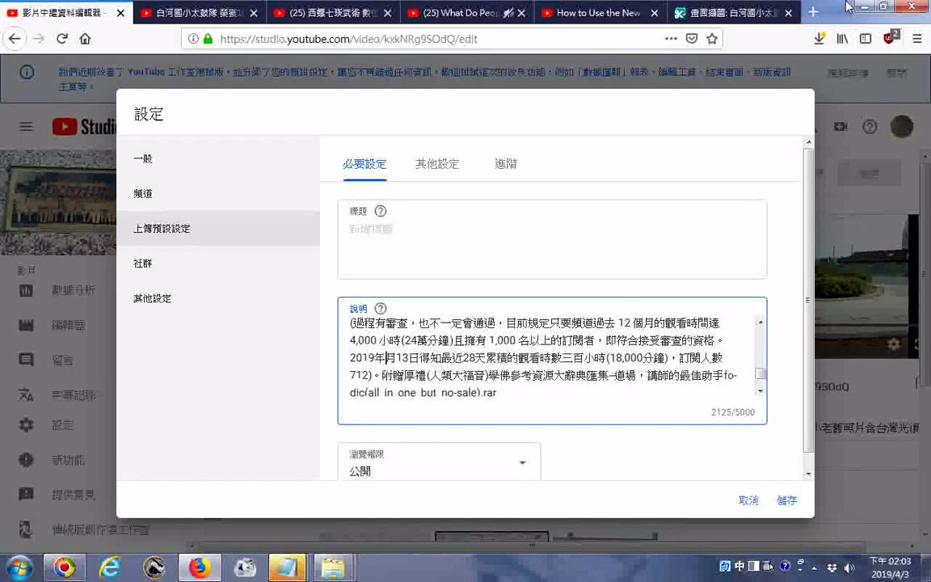
type("4")
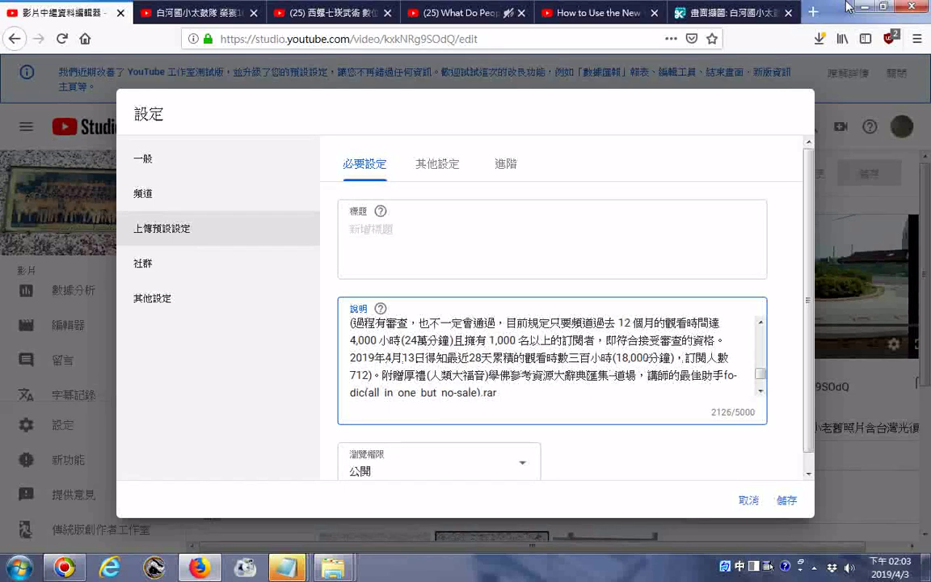
key("BackSpace")
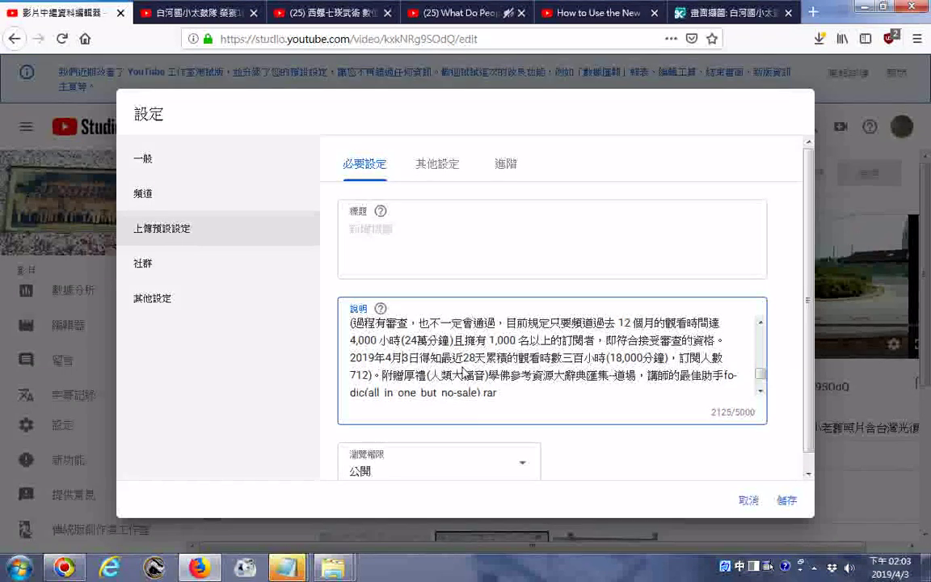
Step: Set the subscriber count (訂閱人數) in the default upload description to 1,006
left_click_drag(356, 377, 369, 377)
key("BackSpace")
type("006")
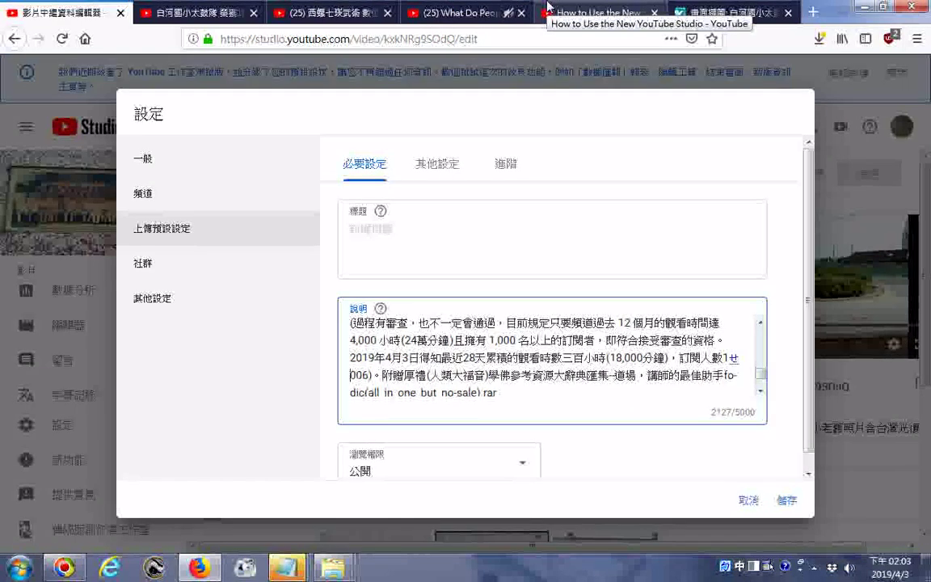
type(",")
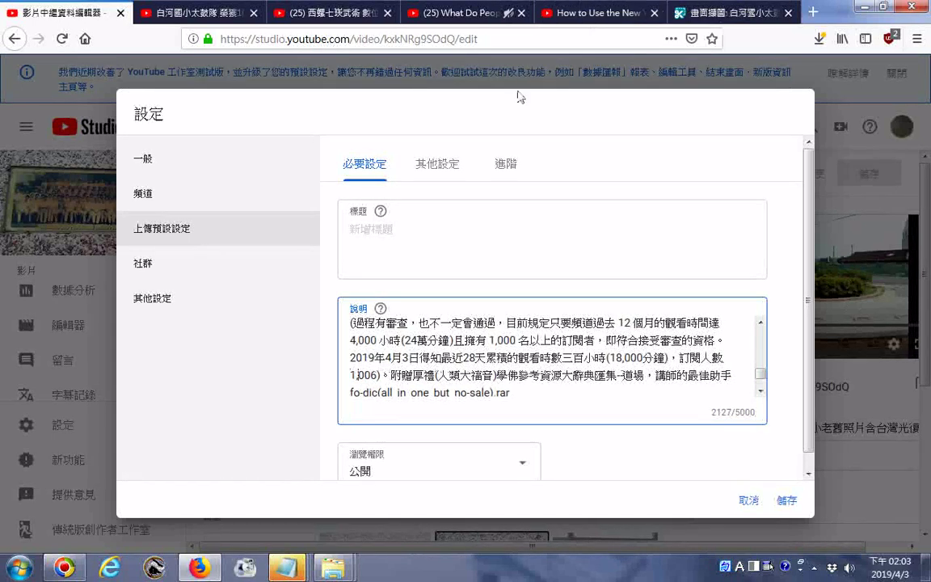
left_click(291, 303)
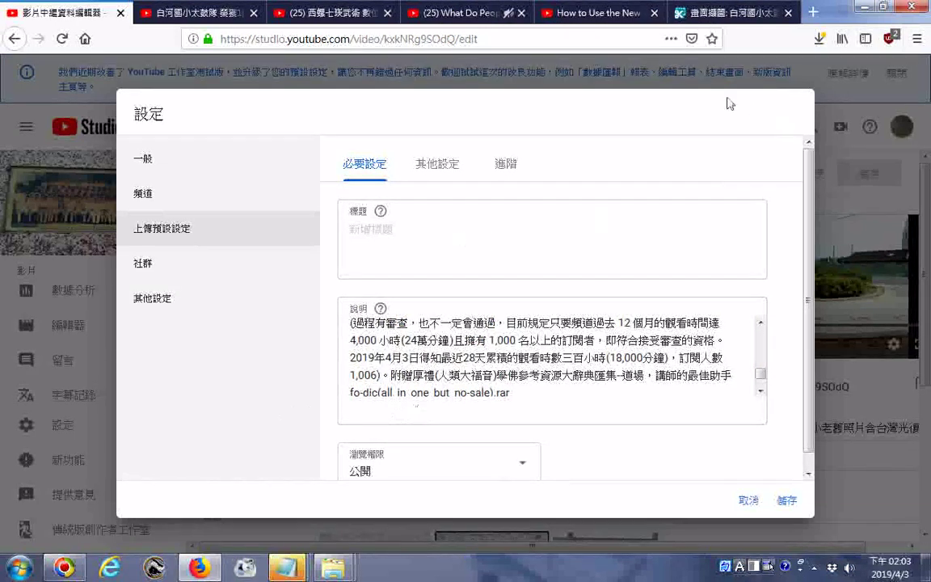
Step: Open YouTube in a new browser window and view the account's own channel page (我的頻道)
key("ctrl+n")
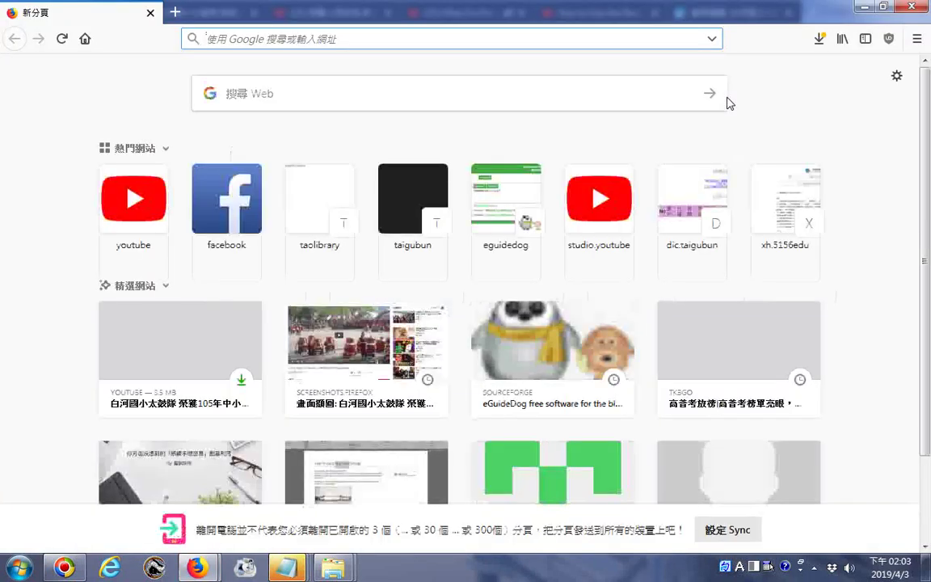
left_click(144, 195)
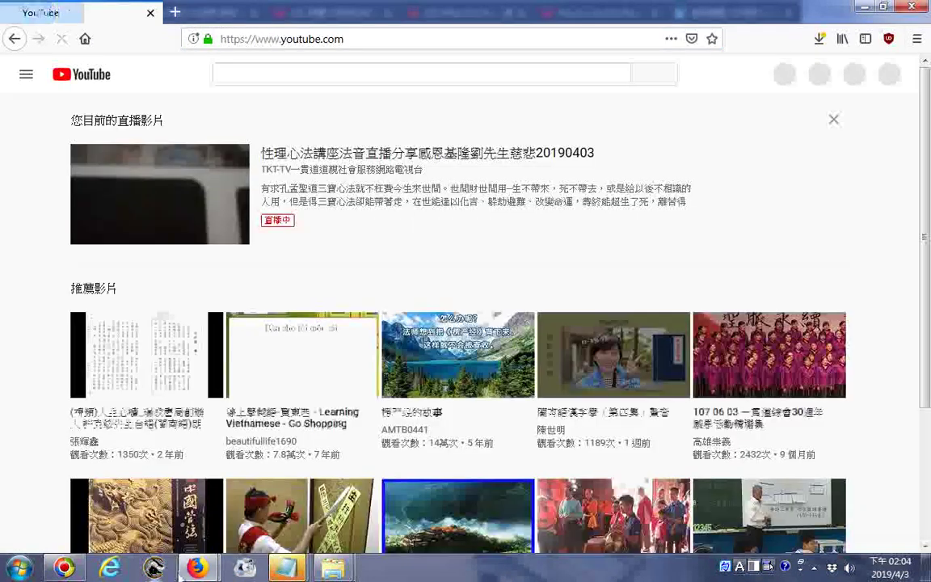
mouse_move(197, 568)
left_click(137, 439)
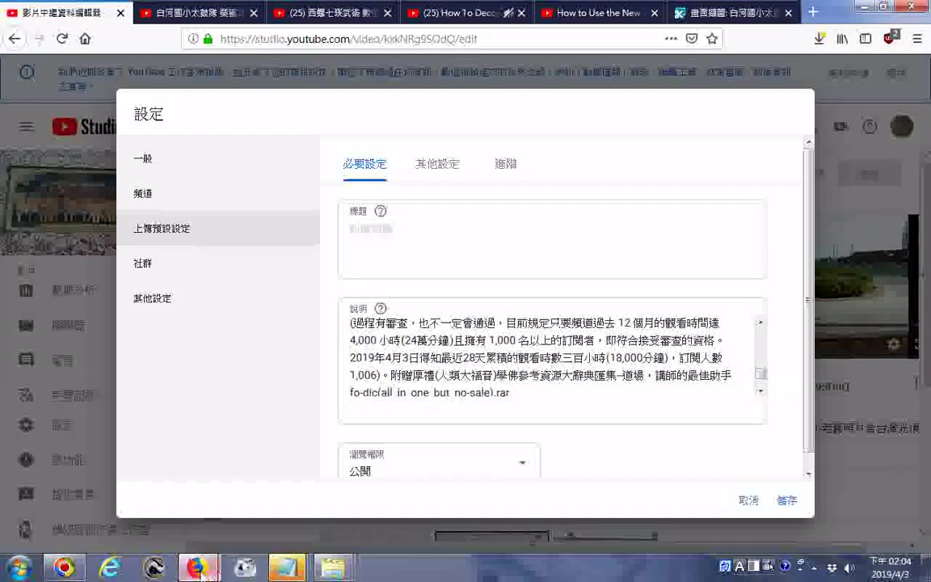
mouse_move(208, 572)
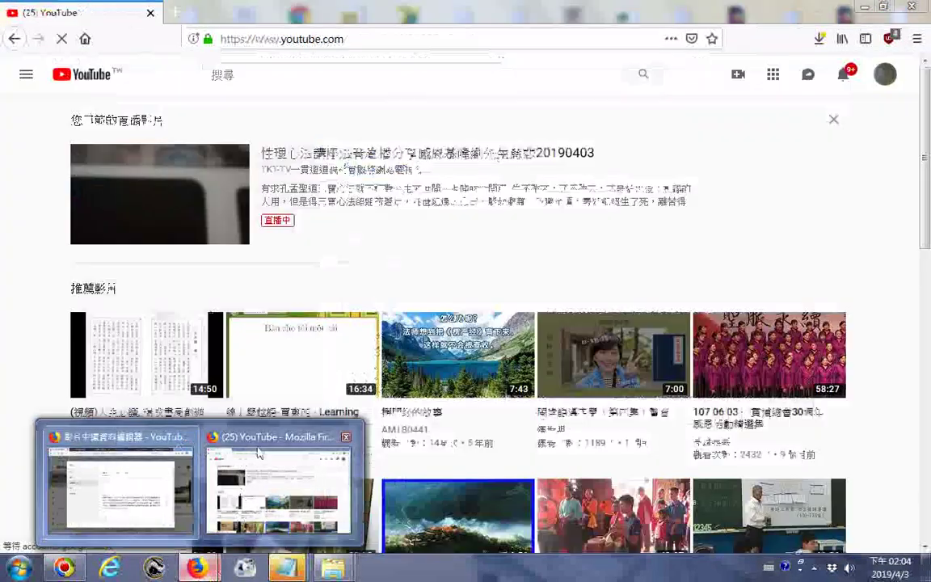
left_click(260, 457)
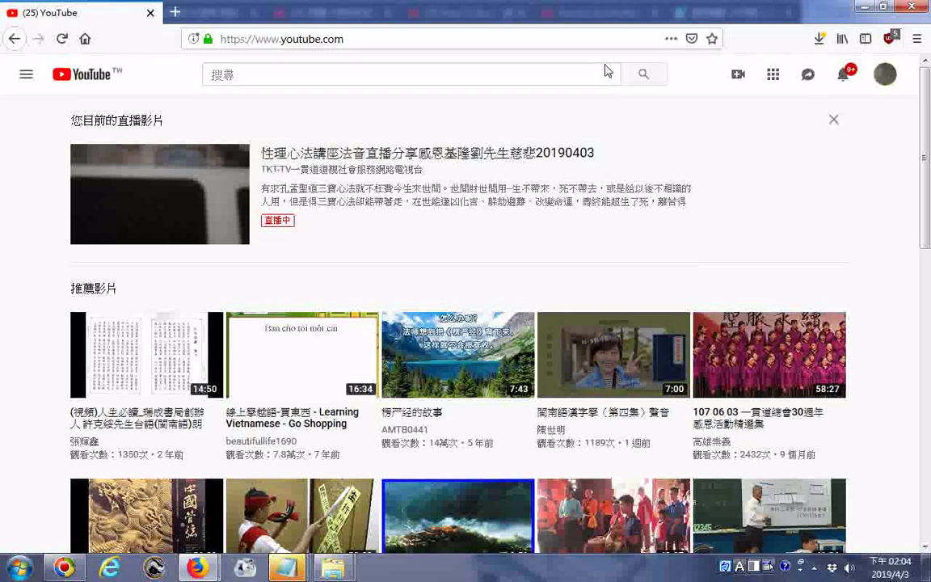
left_click(883, 75)
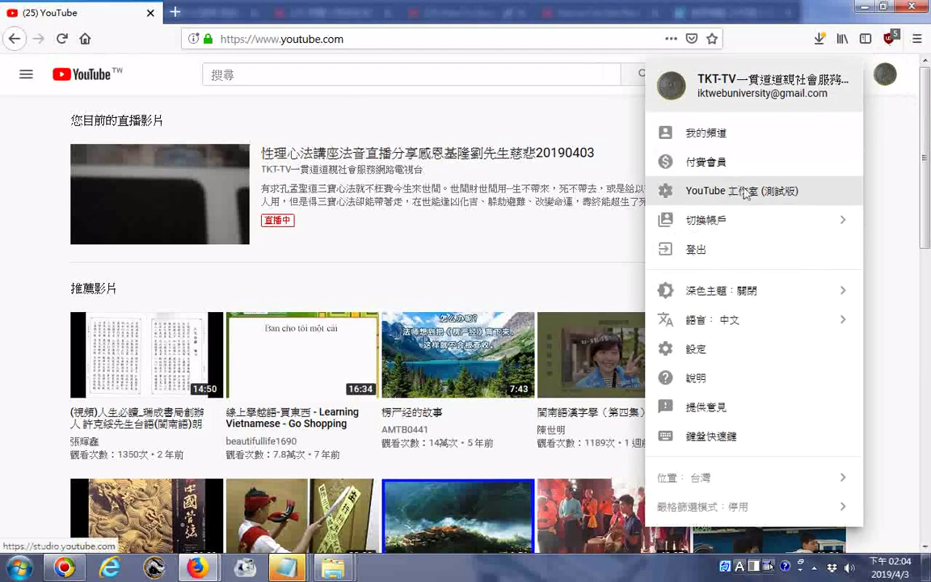
left_click(691, 131)
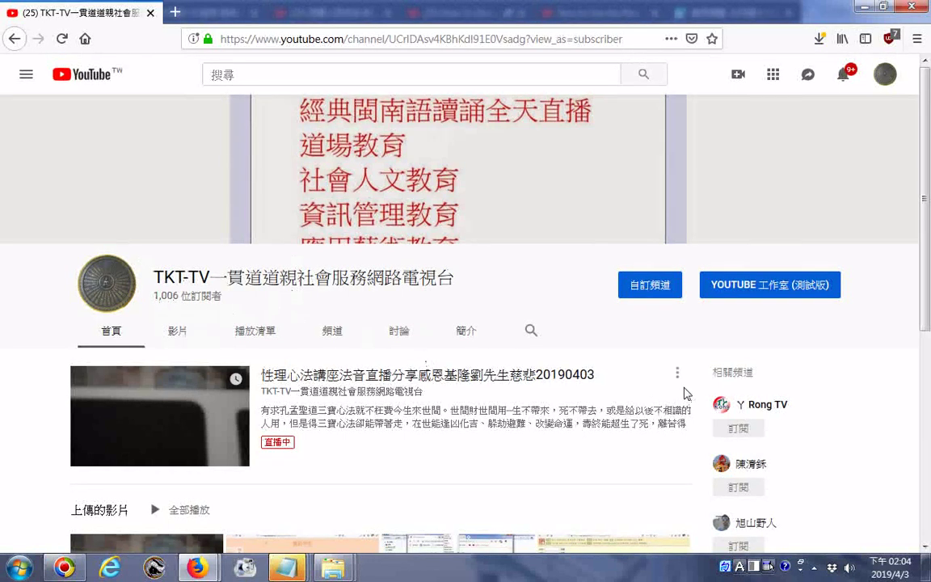
Step: Open the YouTube Studio beta dashboard and copy the channel's watch time in minutes for the past 28 days
left_click(887, 75)
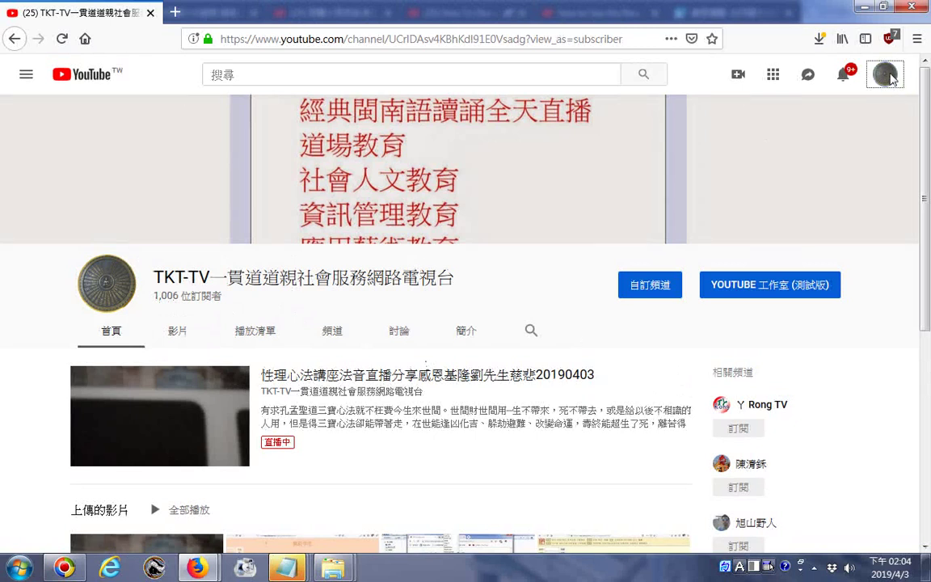
left_click(751, 191)
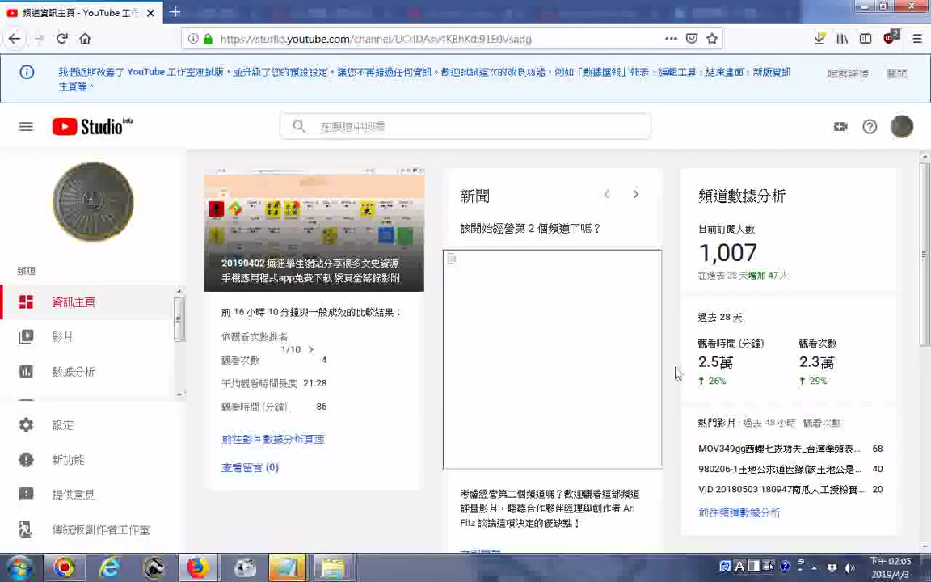
left_click_drag(698, 361, 733, 363)
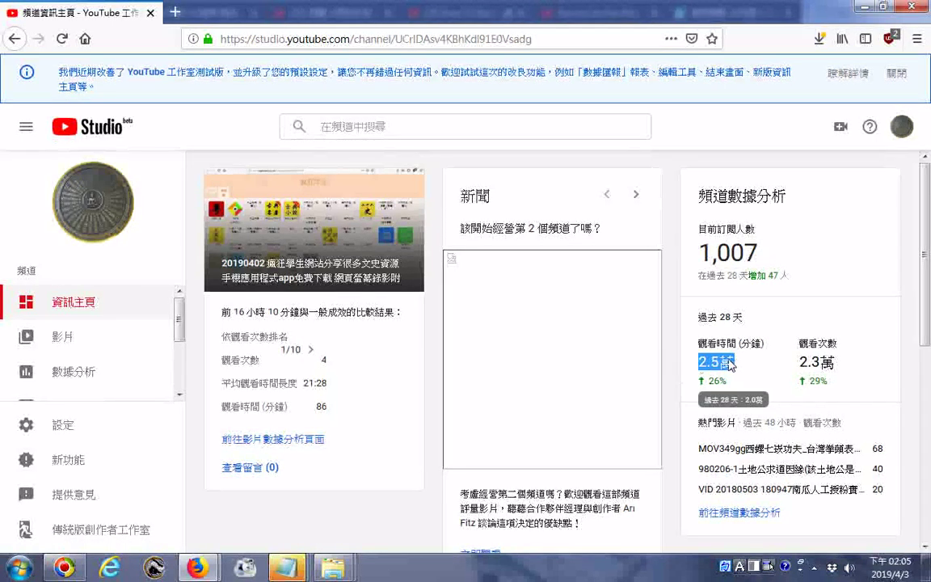
right_click(731, 363)
left_click(685, 341)
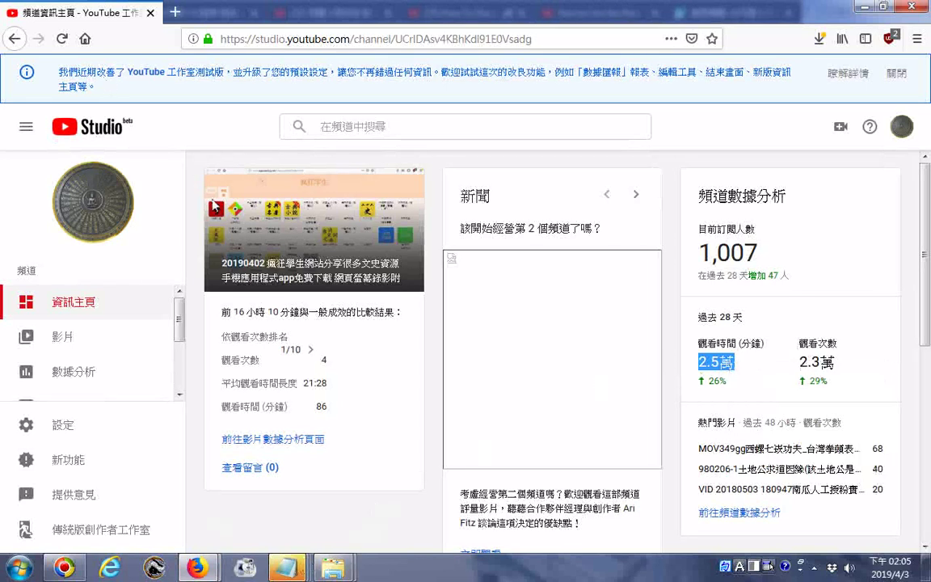
Step: Return to the upload defaults settings window and replace the 28-day watch minutes in the description with the copied 2.5萬
mouse_move(201, 572)
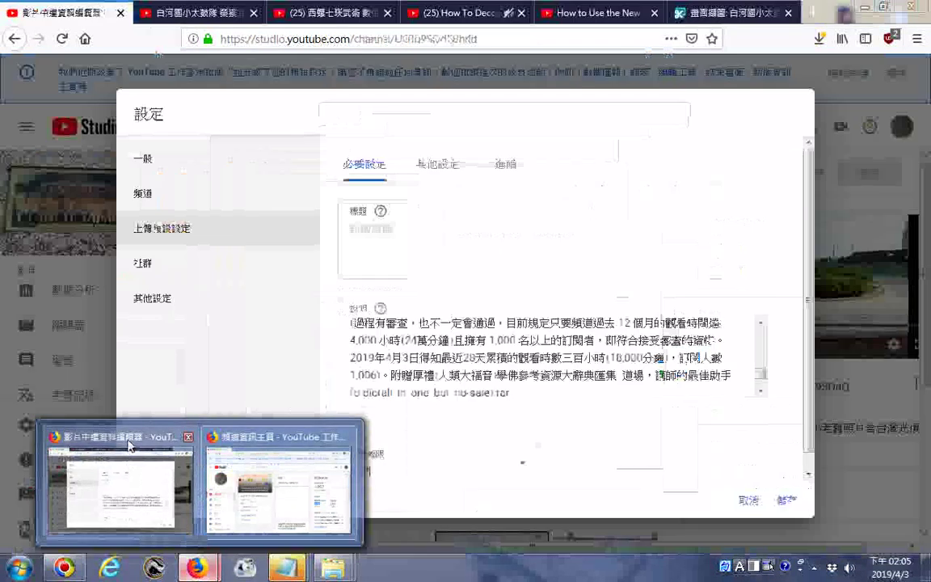
left_click(130, 446)
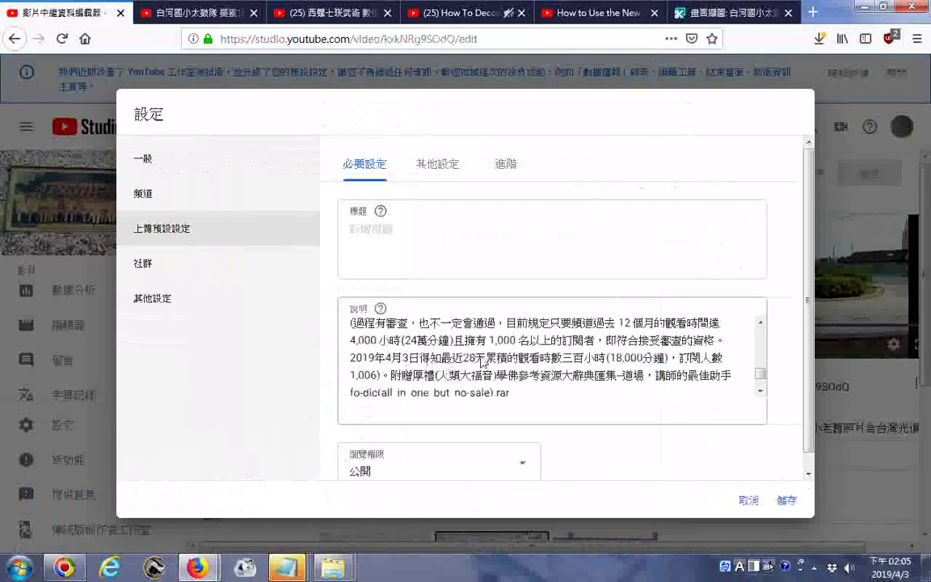
left_click(563, 357)
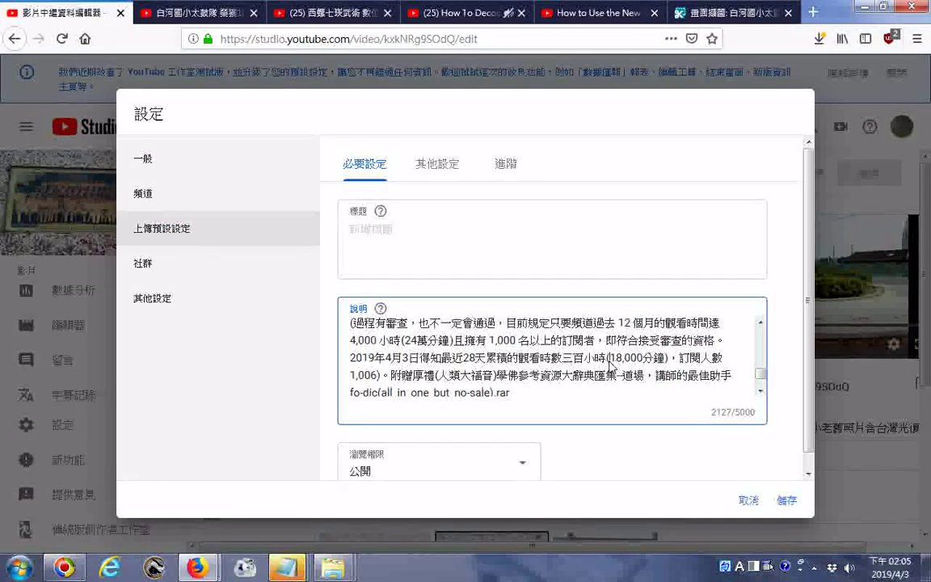
left_click_drag(611, 365, 647, 364)
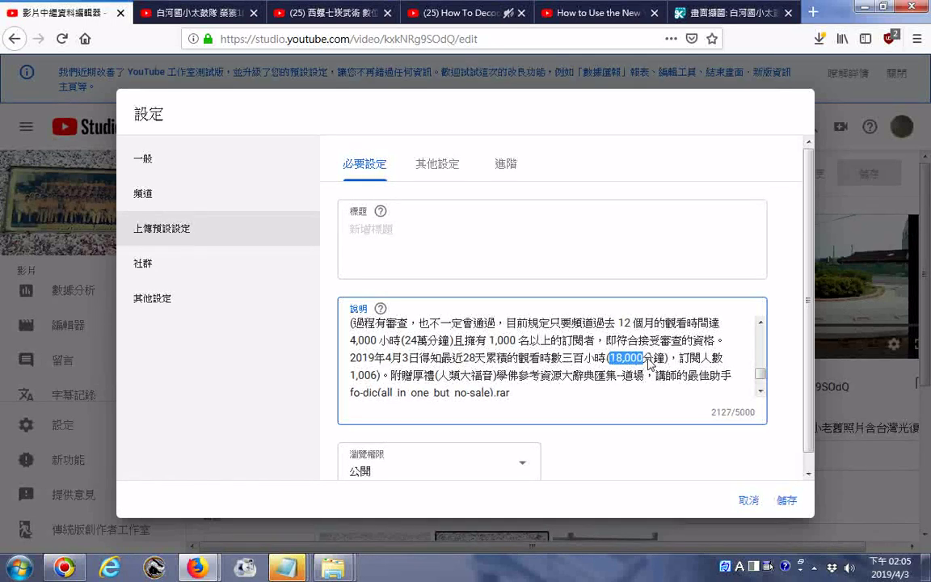
left_click_drag(650, 362, 638, 362)
right_click(634, 362)
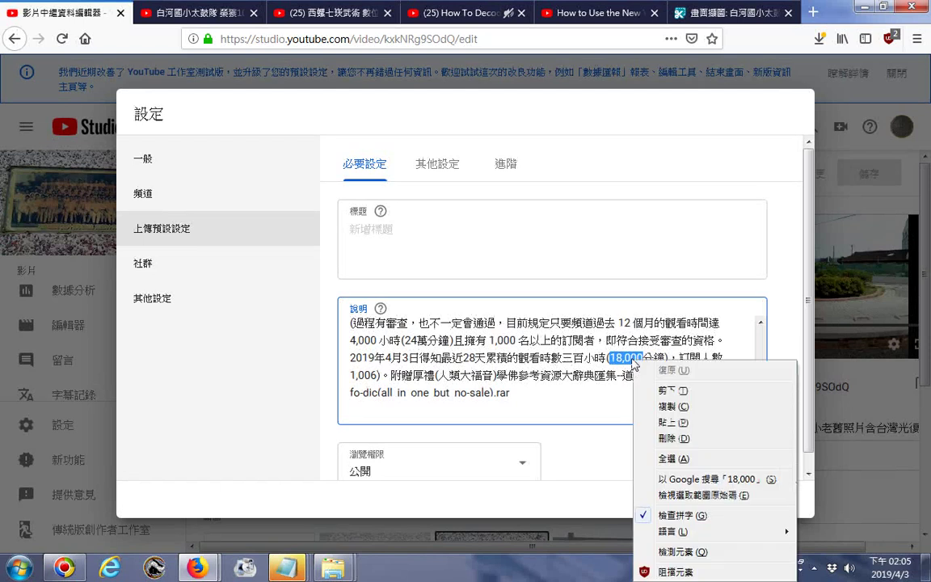
left_click(667, 422)
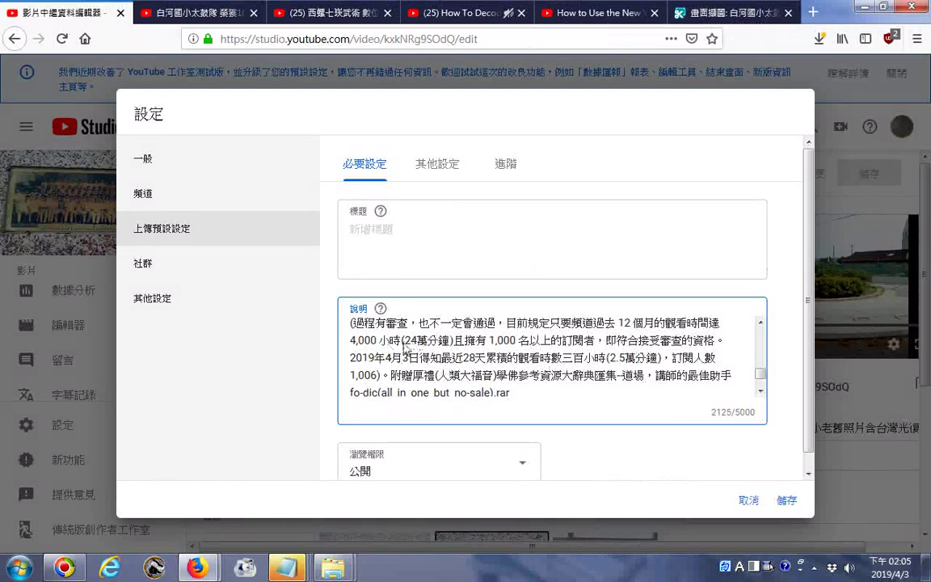
Step: Delete 三百小時 from the 28-day watch time sentence in the default description and save the settings
left_click_drag(403, 340, 450, 346)
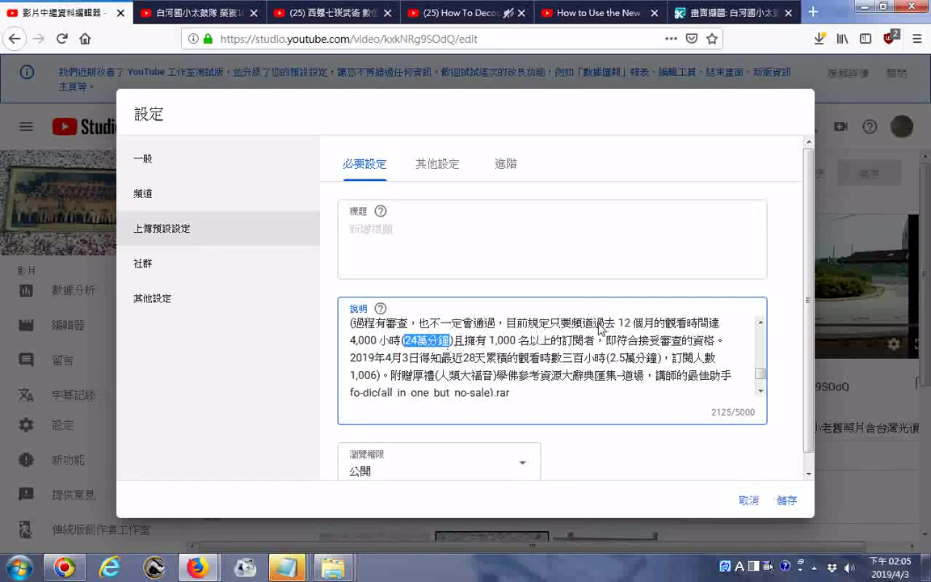
left_click_drag(597, 324, 710, 331)
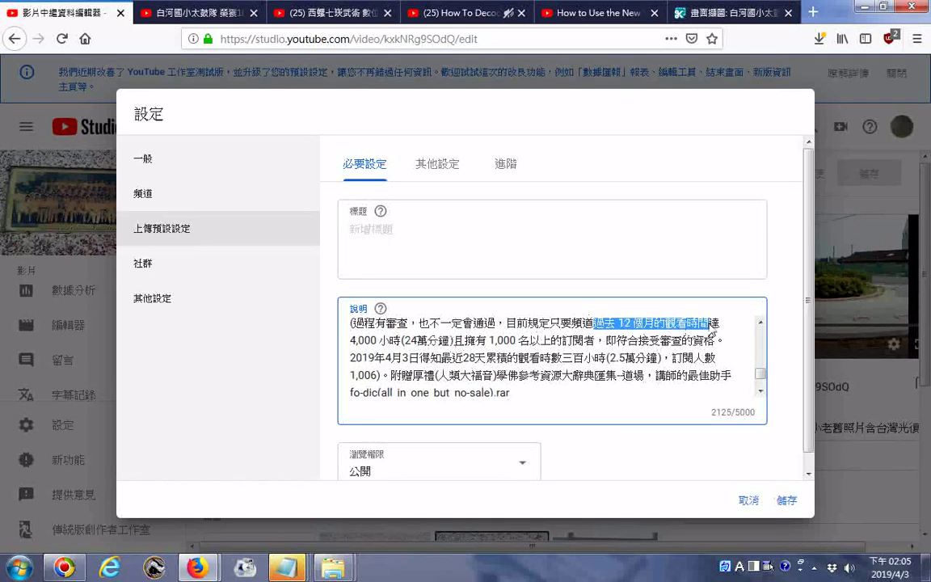
left_click(710, 327)
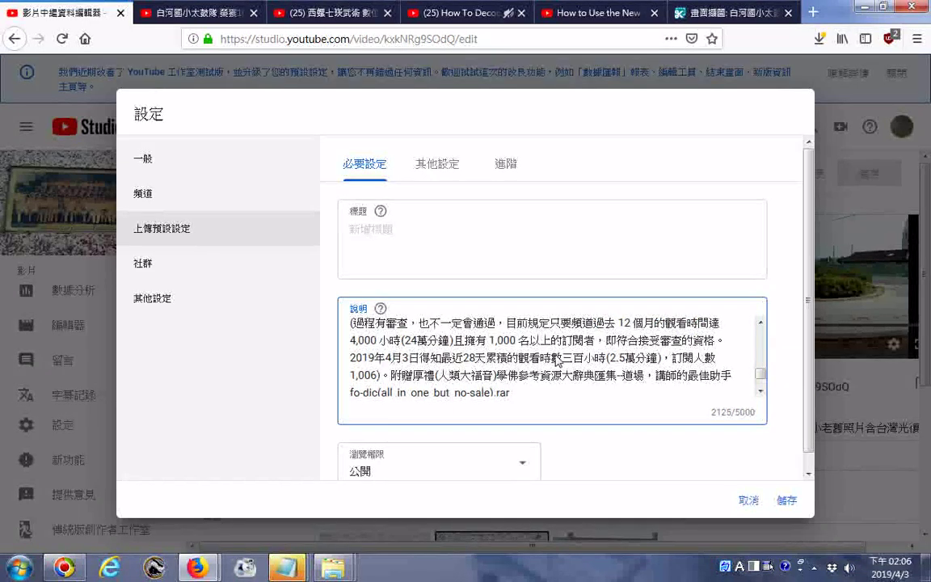
left_click_drag(563, 364, 599, 364)
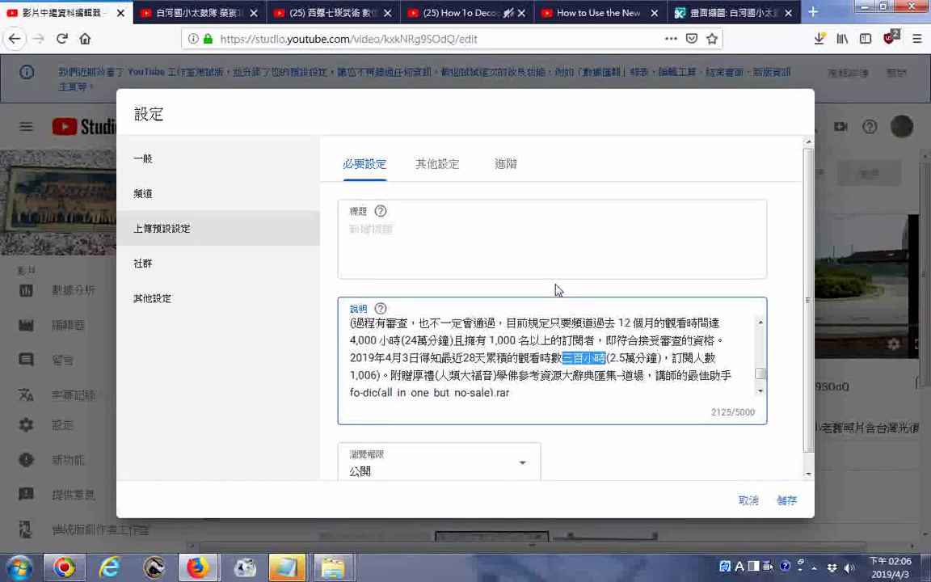
key("BackSpace")
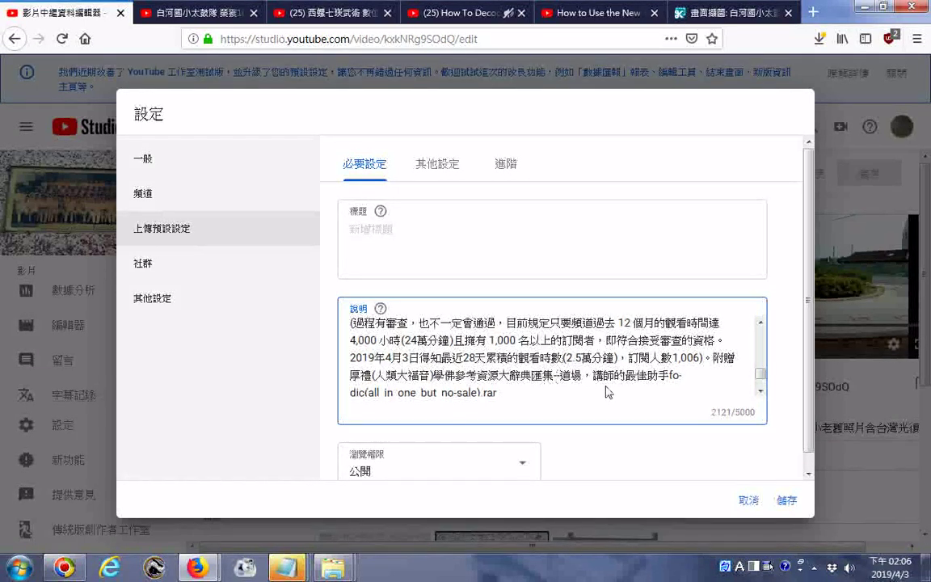
scroll(670, 388, "down", 1)
scroll(675, 390, "down", 2)
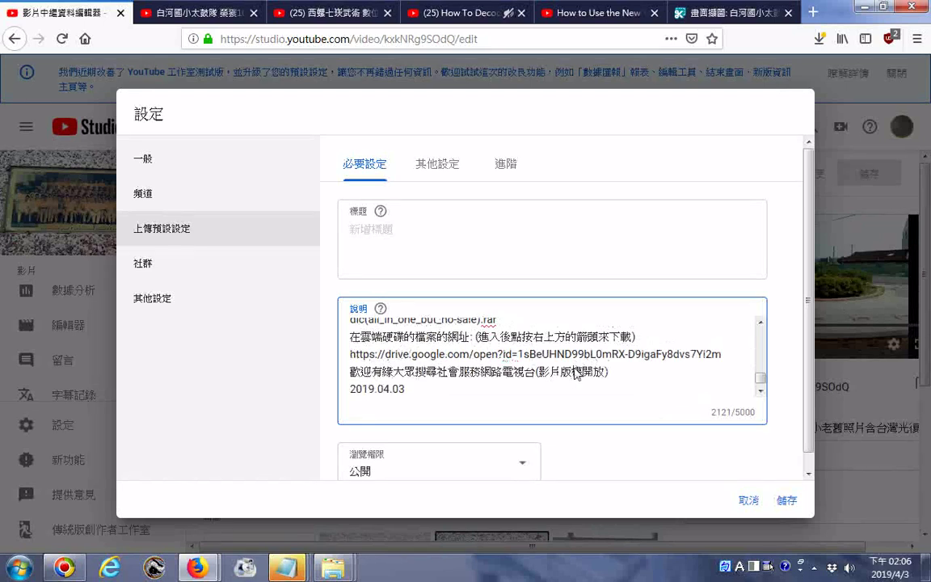
scroll(686, 412, "down", 1)
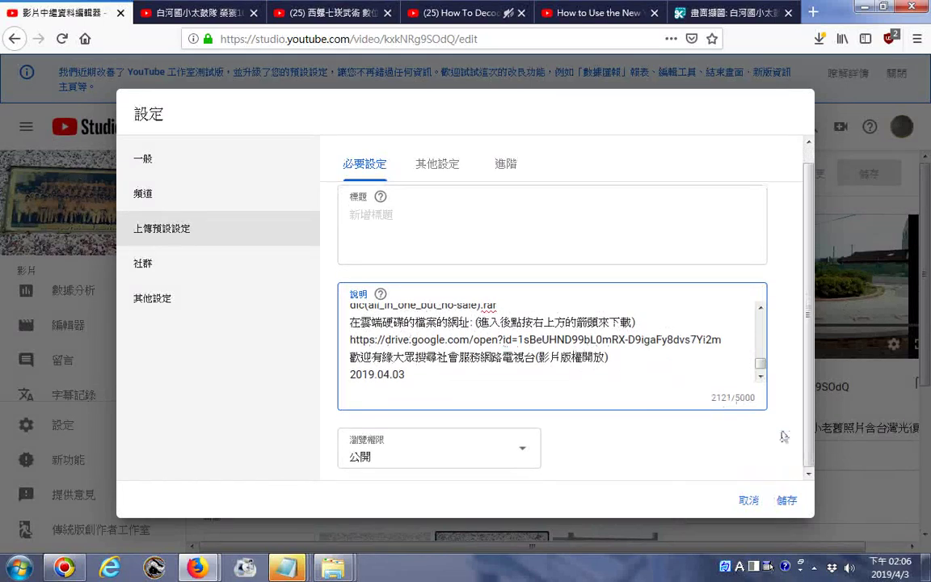
left_click(788, 501)
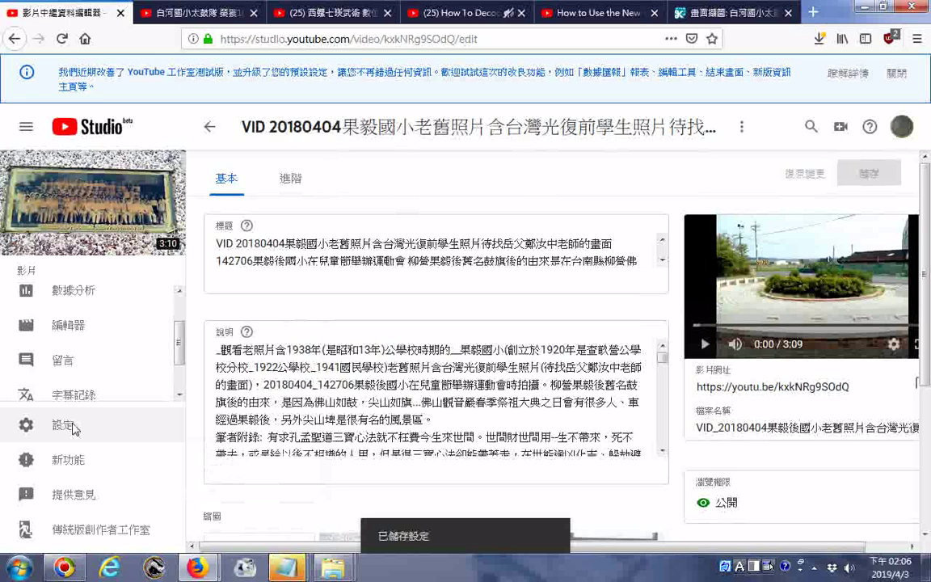
Step: Reopen the settings and look through the upload defaults, general, channel, community and other settings (其他設定) sections
left_click(71, 425)
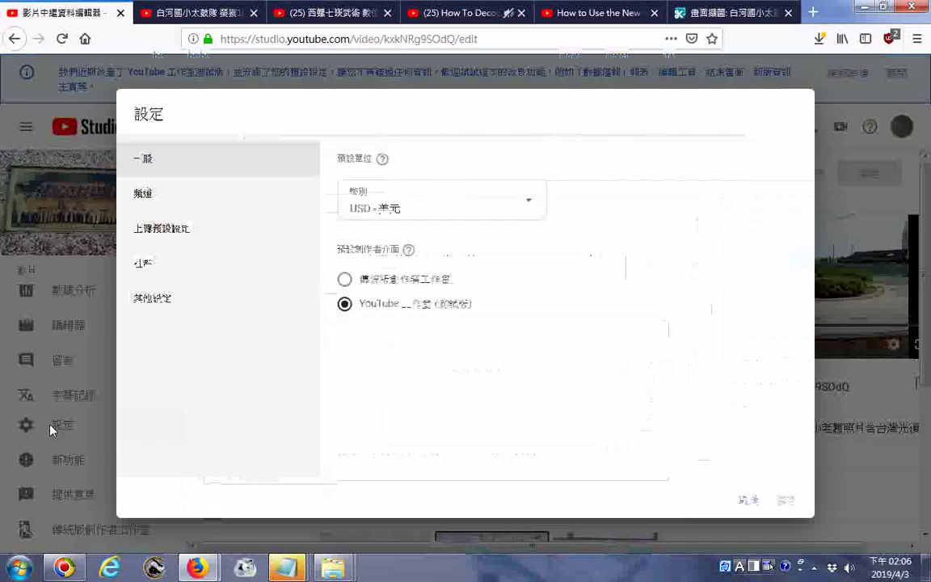
left_click(166, 240)
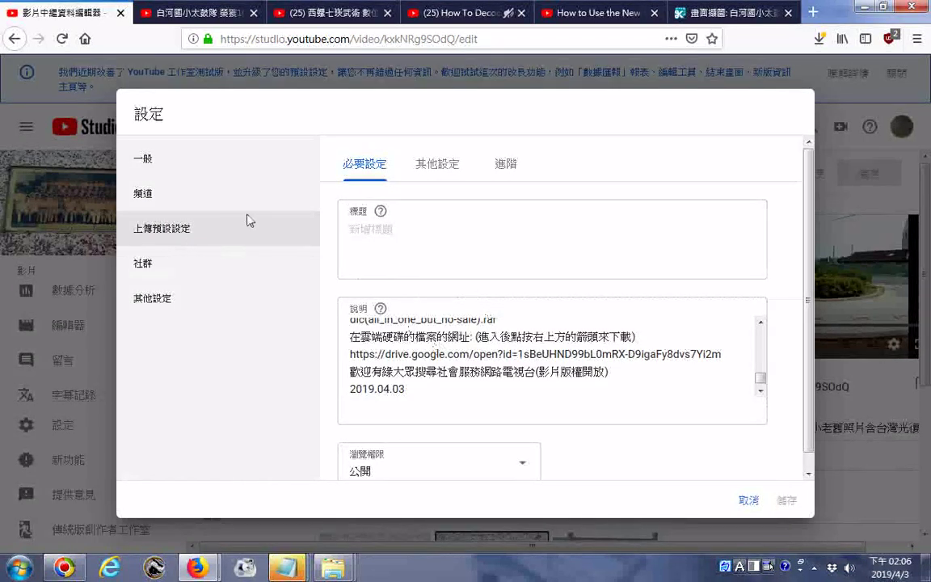
left_click(144, 160)
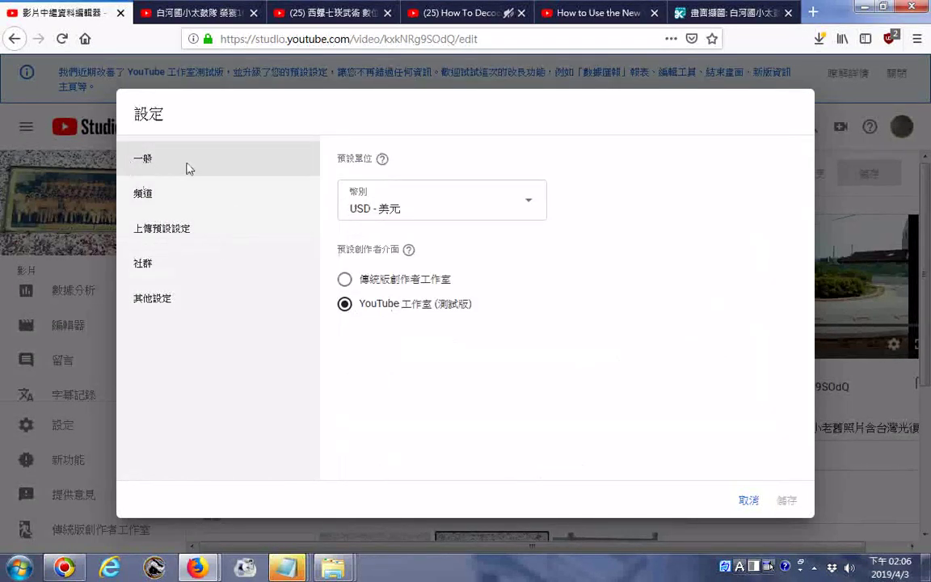
left_click(147, 203)
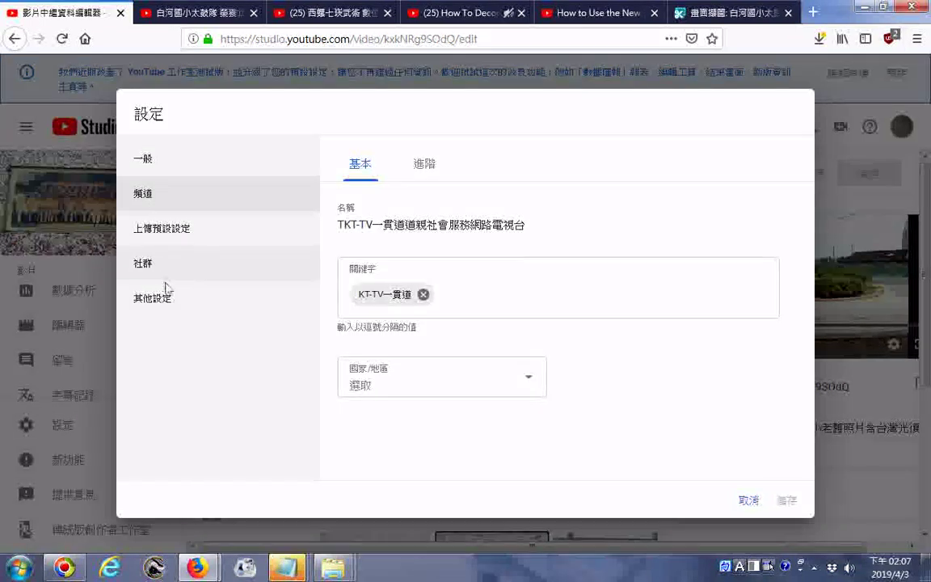
mouse_move(176, 311)
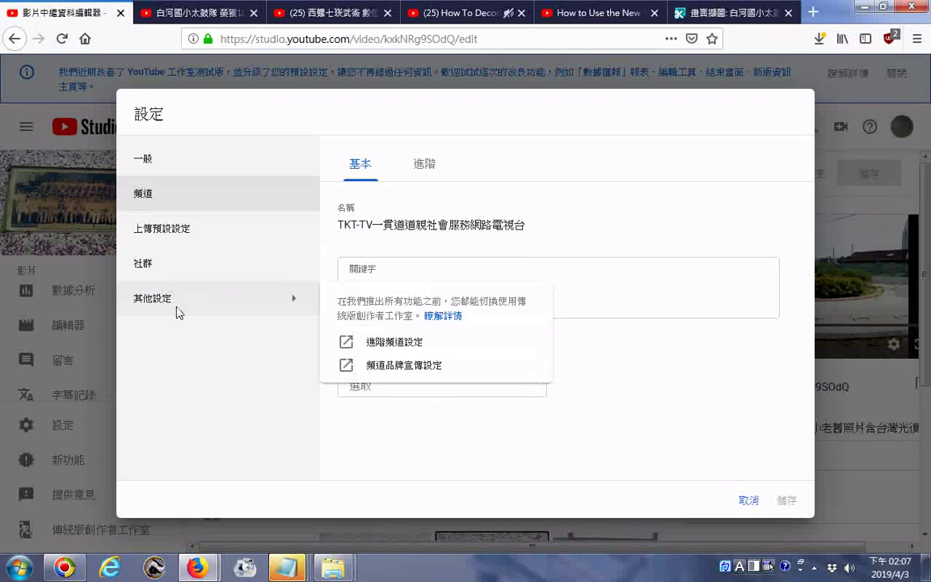
left_click_drag(439, 235, 338, 234)
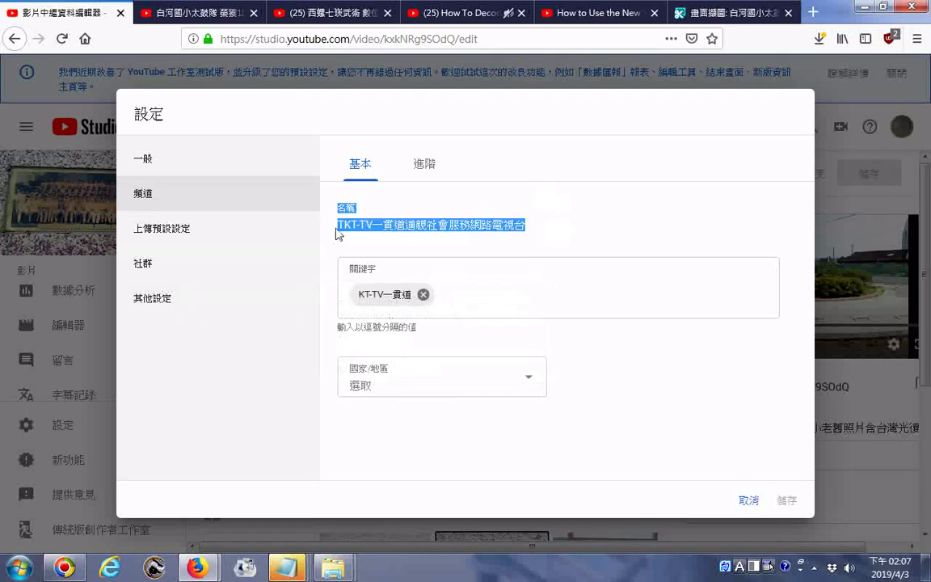
mouse_move(168, 300)
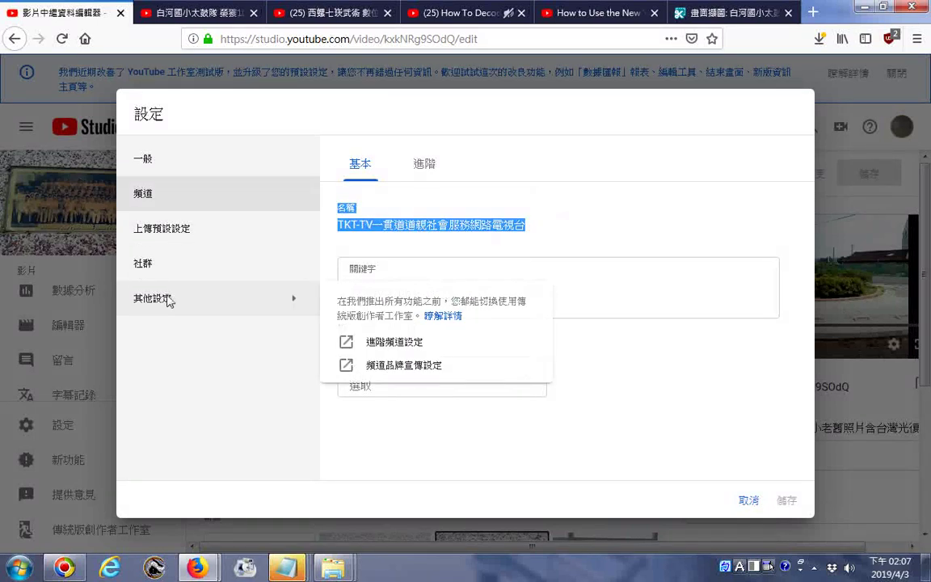
left_click(148, 266)
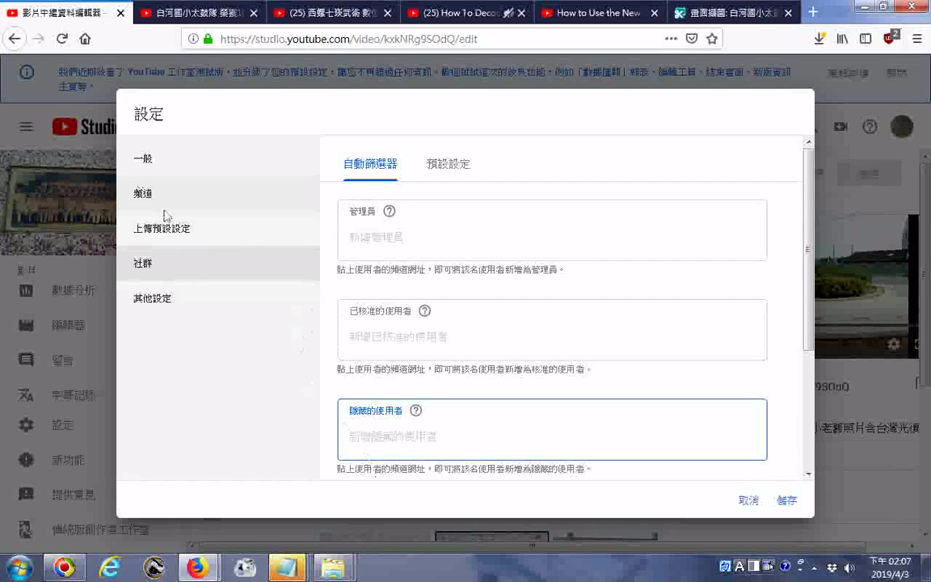
left_click(178, 304)
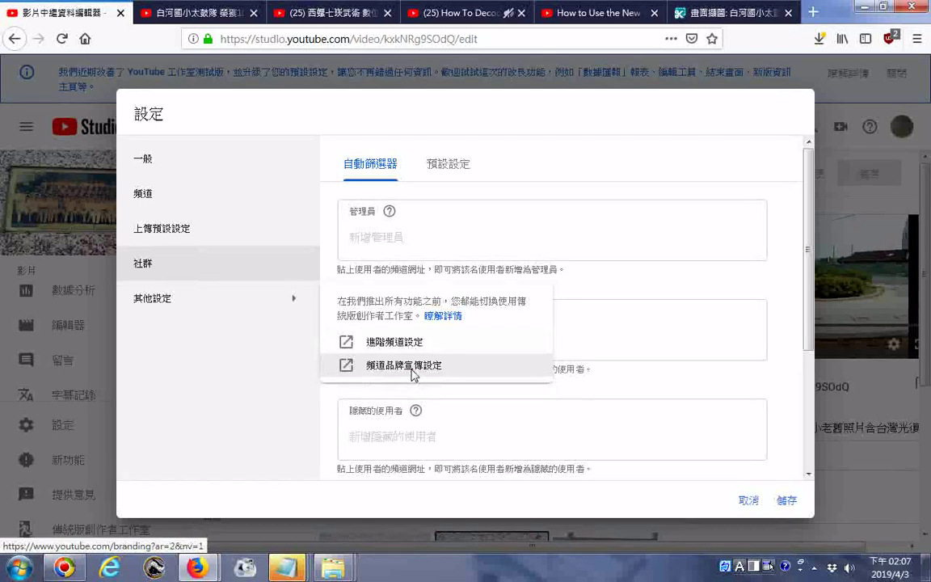
left_click_drag(414, 374, 187, 361)
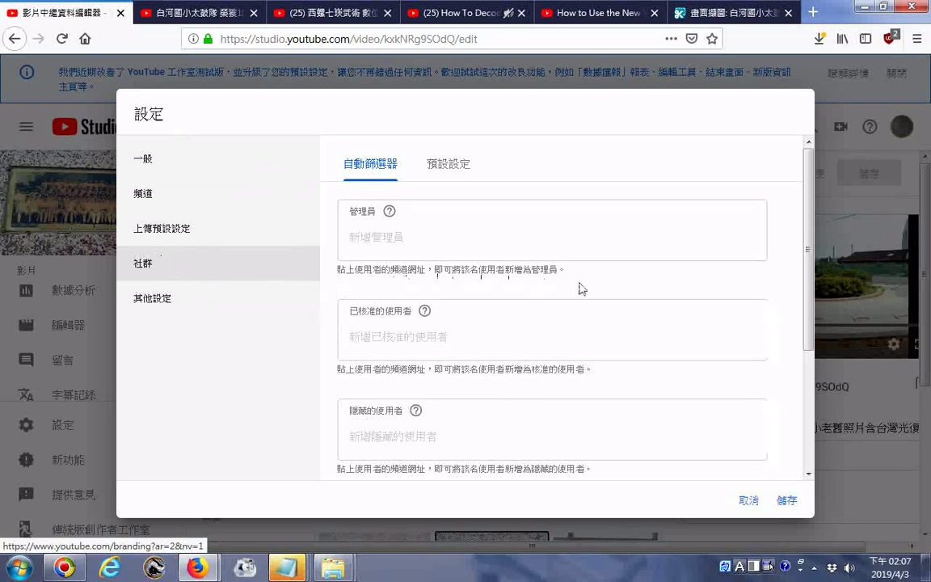
Step: Copy the label 封鎖的字詞 from the community automatic filters and paste it into an untitled Notepad note
scroll(579, 288, "down", 3)
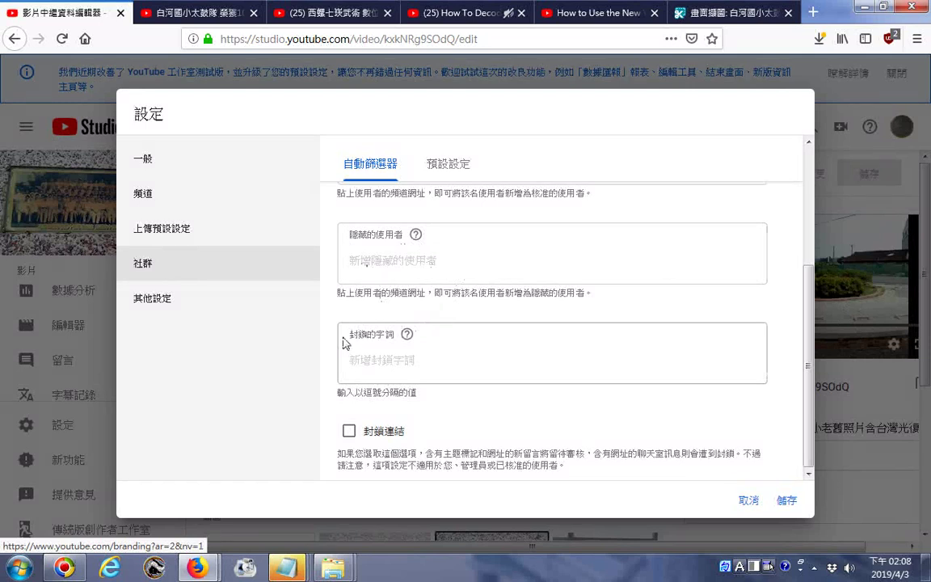
left_click_drag(343, 340, 393, 340)
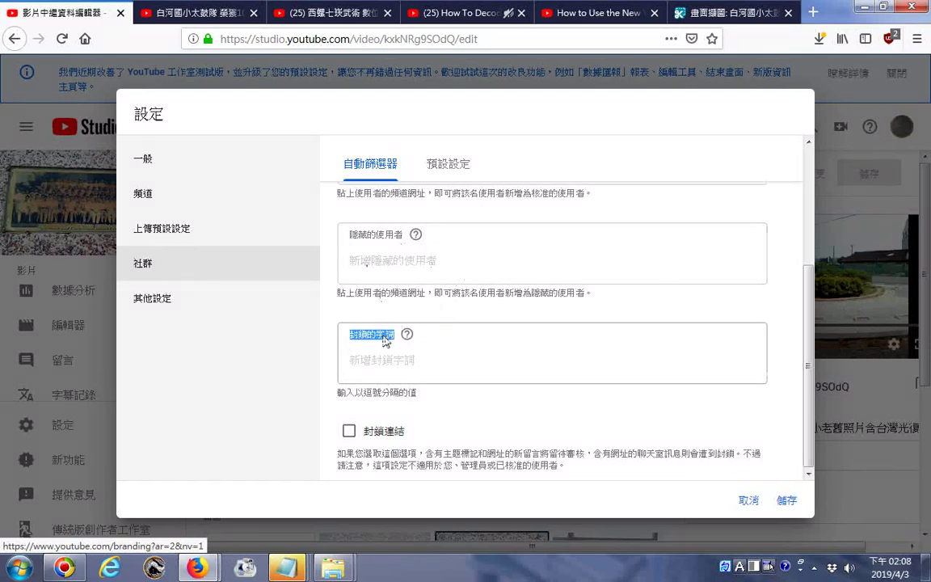
right_click(385, 341)
left_click(428, 289)
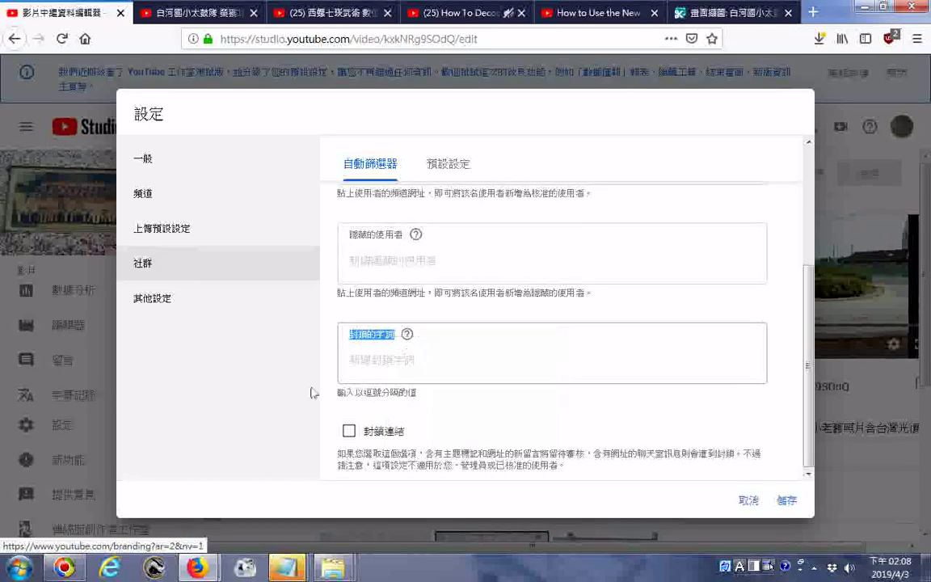
left_click(31, 573)
left_click(29, 125)
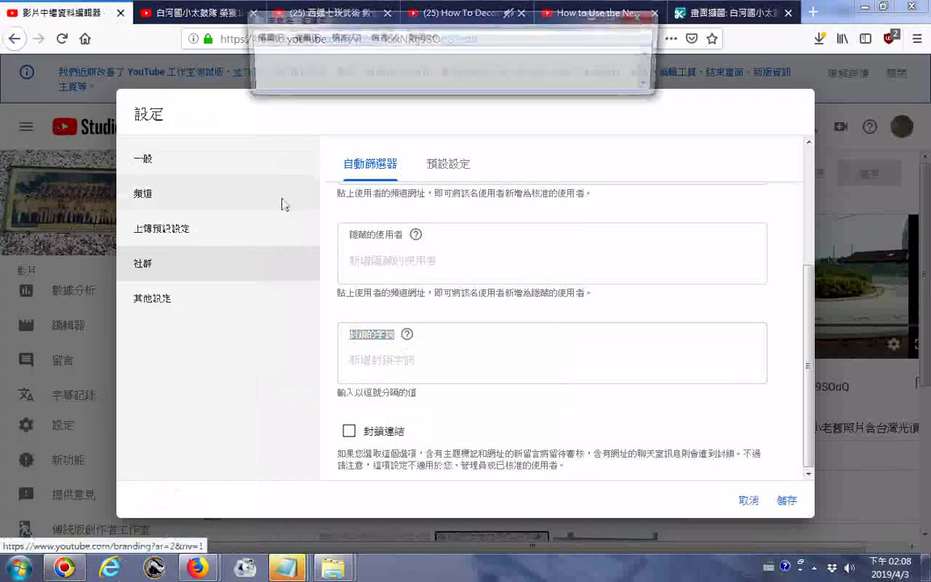
right_click(351, 64)
left_click(426, 125)
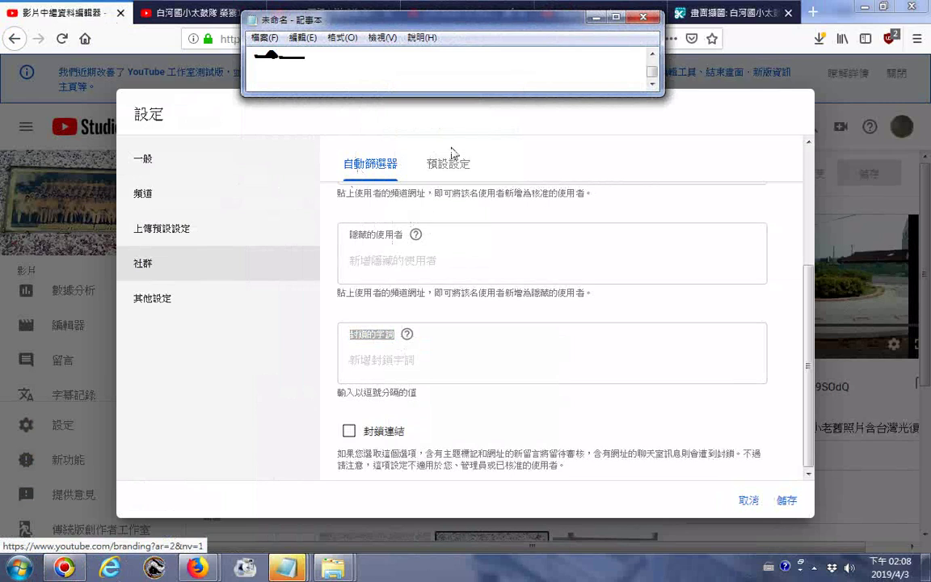
Step: Copy the label 隱藏的使用者 from the community filters and paste it before 封鎖的字詞 in the enlarged Notepad window
left_click_drag(402, 236, 345, 238)
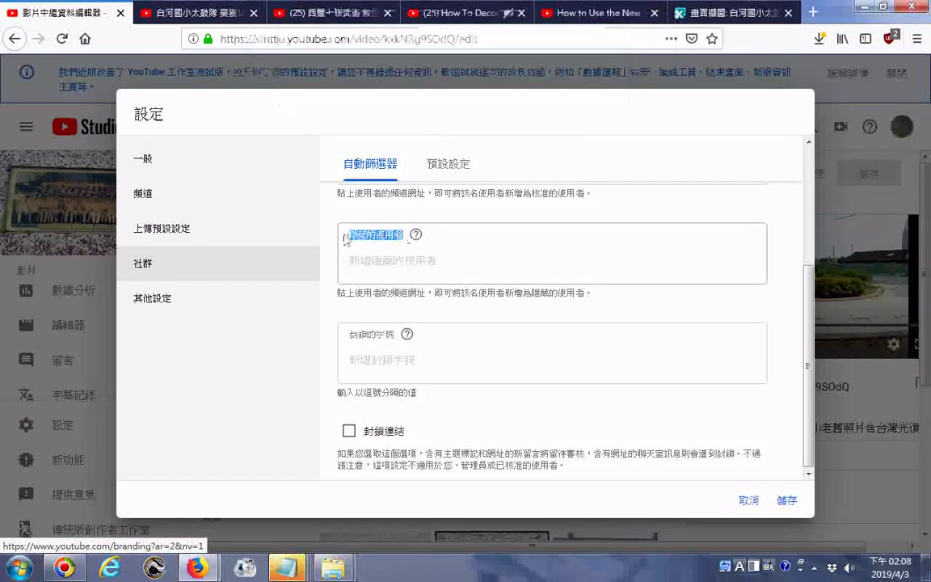
right_click(363, 243)
left_click(400, 251)
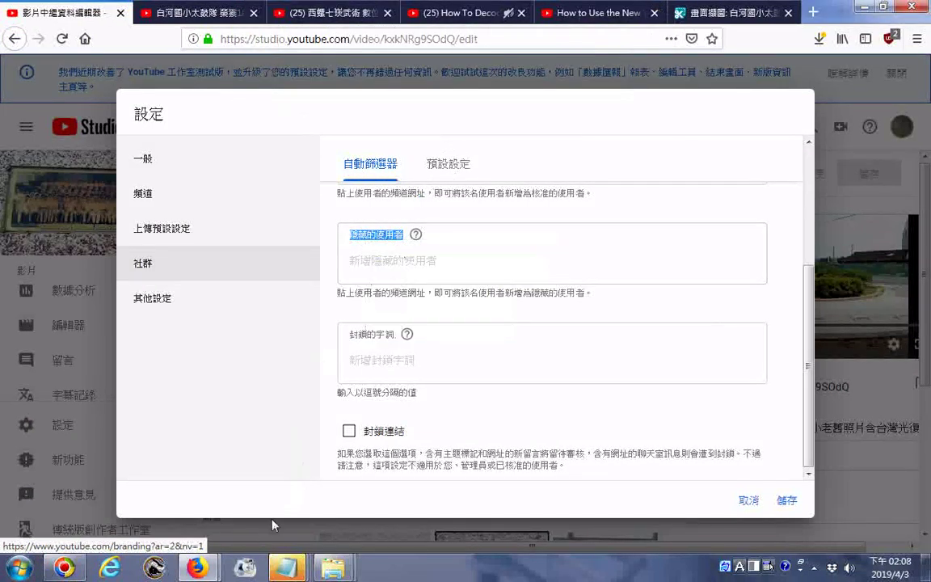
left_click(285, 568)
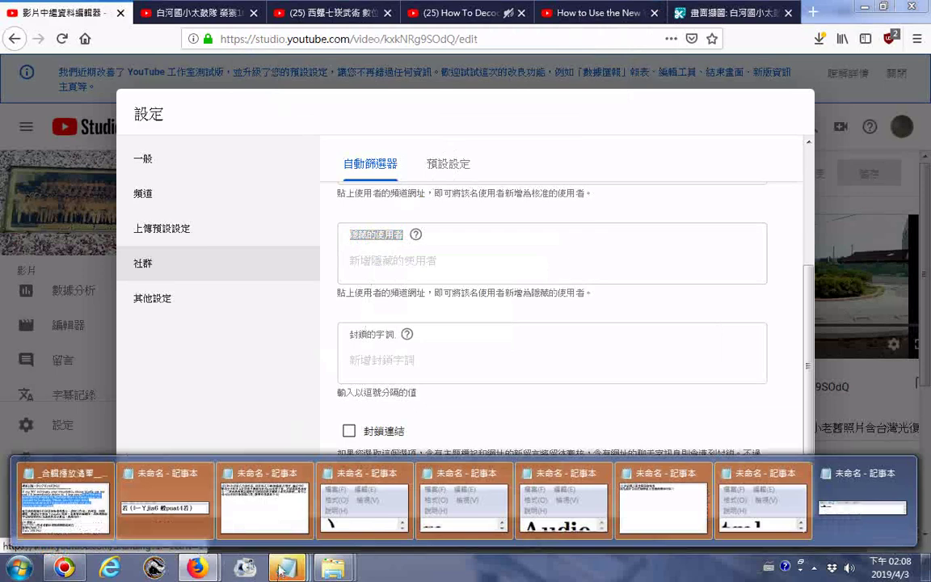
left_click(783, 519)
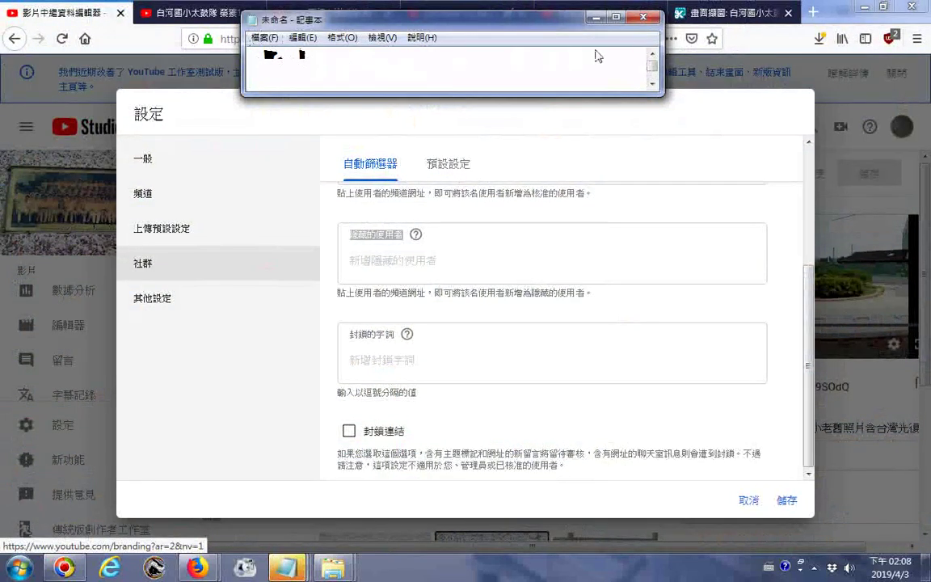
left_click_drag(648, 102, 648, 230)
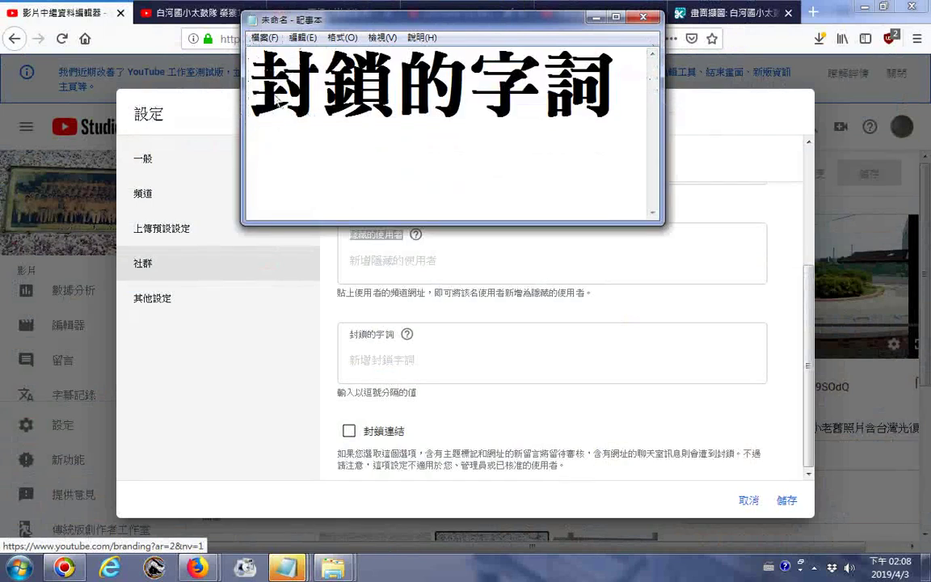
right_click(267, 88)
left_click(318, 152)
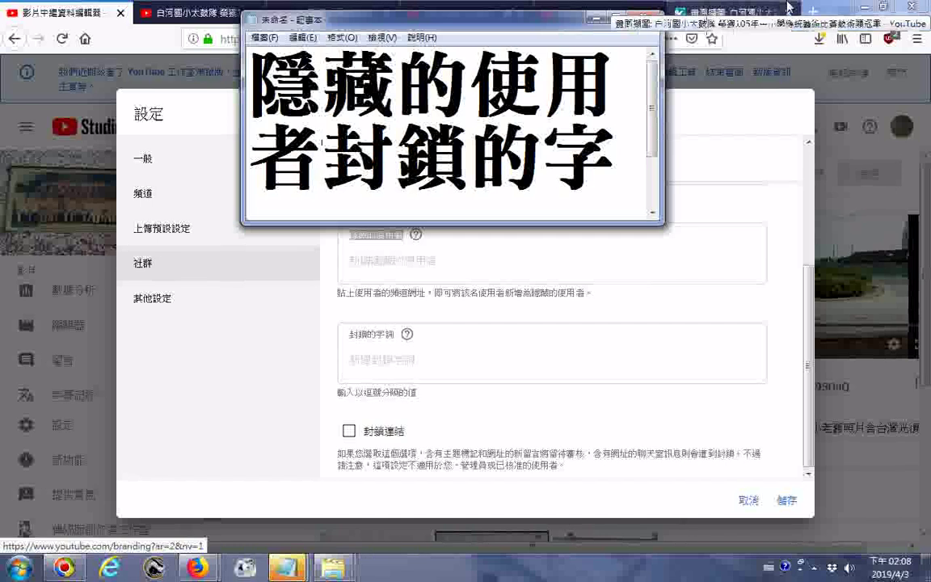
Step: Insert an underscore between 隱藏的使用者 and 封鎖的字詞 in the Notepad note, and switch back to the YouTube Studio settings in Firefox
type("_")
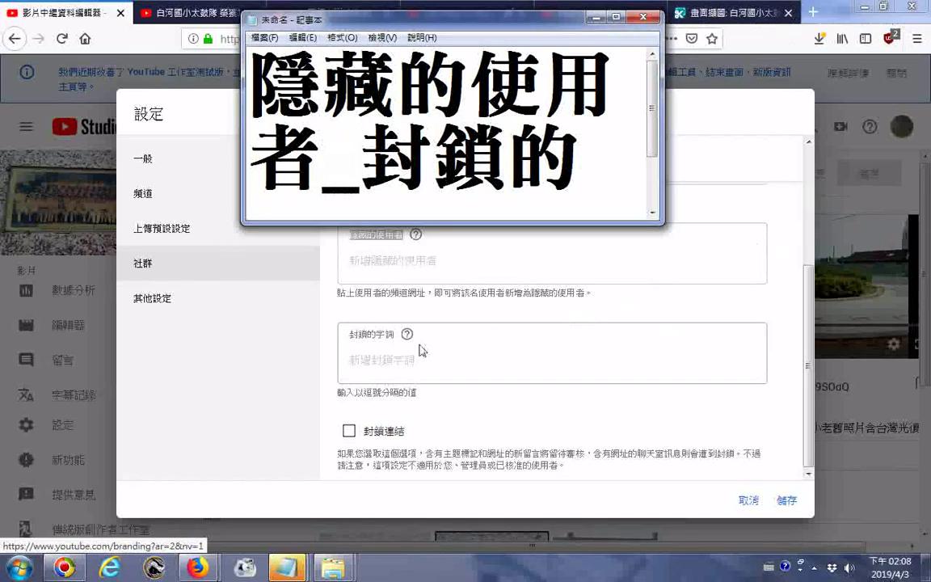
left_click(466, 407)
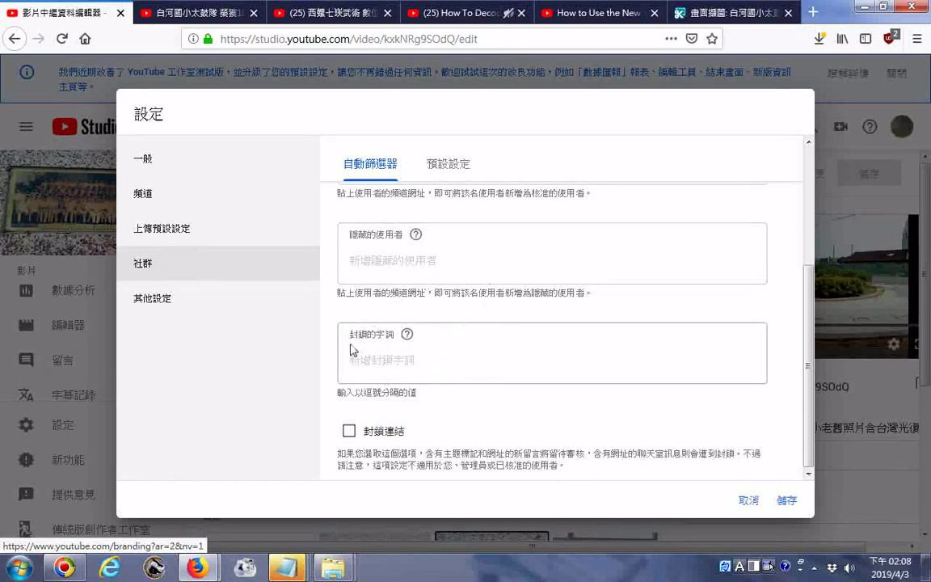
Step: Examine the 封鎖的字詞 field and the 封鎖連結 option with its description in the community automatic filters, highlighting the relevant text
left_click_drag(352, 336, 395, 348)
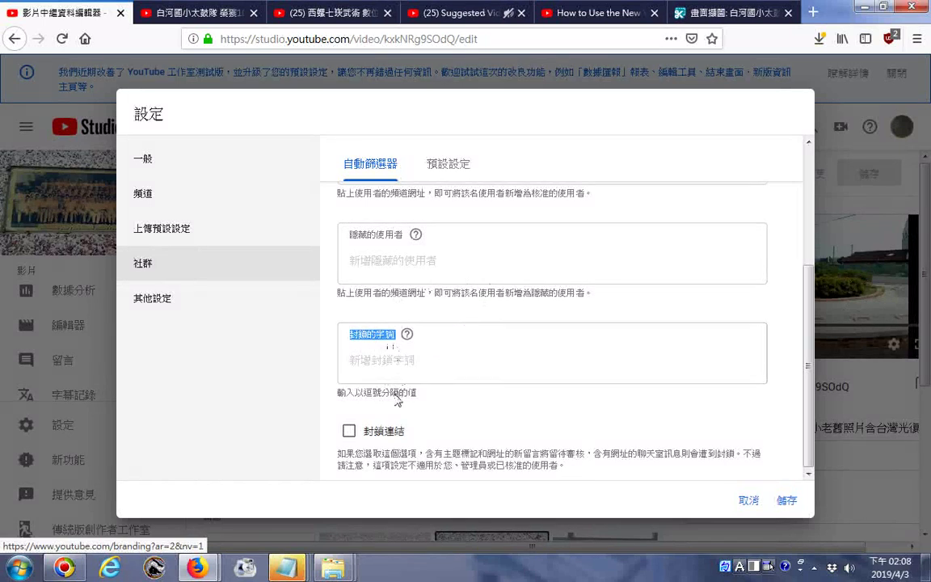
left_click(420, 430)
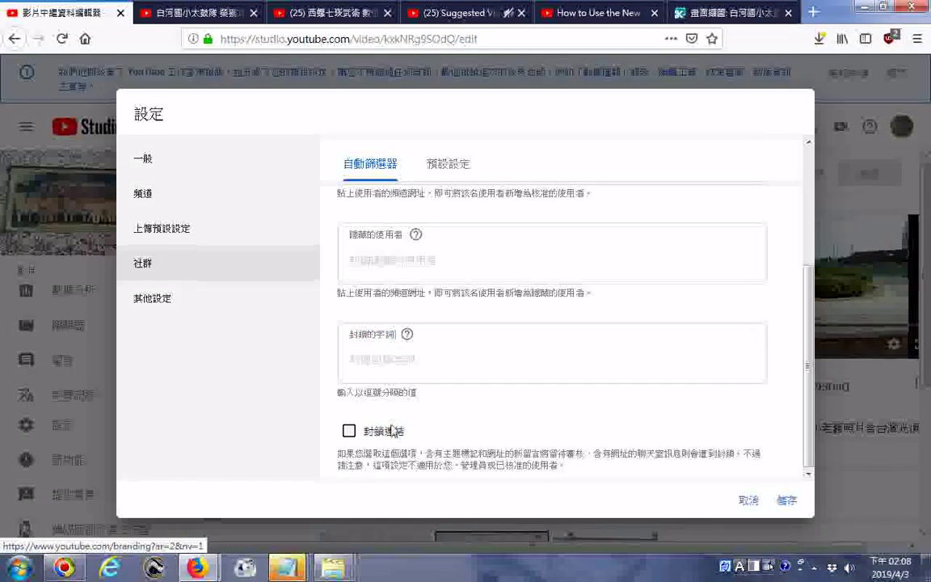
scroll(393, 431, "up", 2)
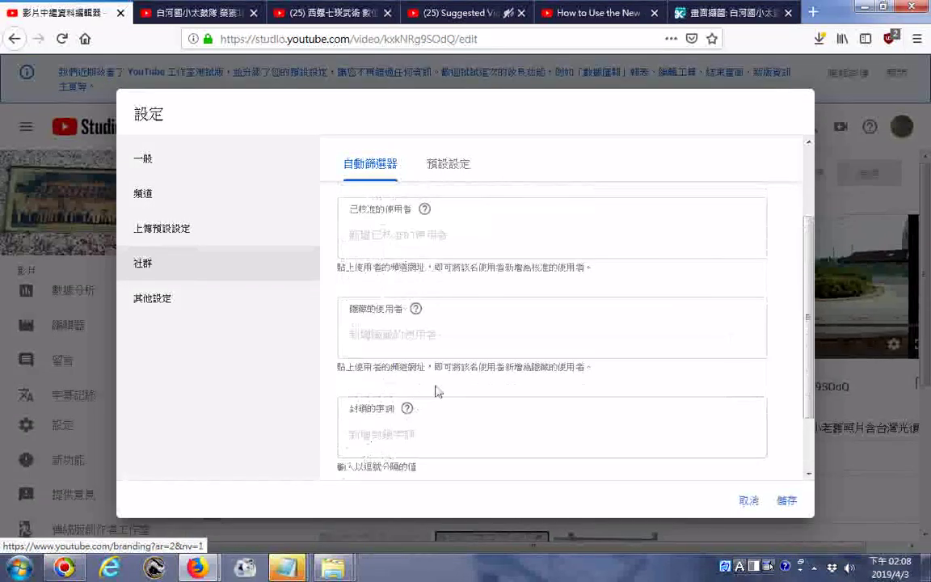
scroll(441, 404, "down", 2)
double_click(373, 432)
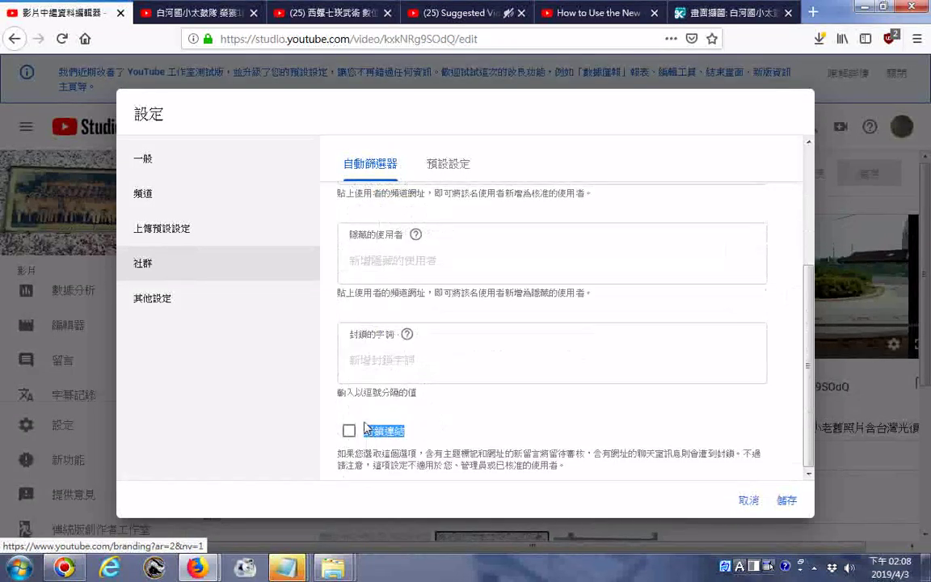
right_click(373, 433)
left_click(396, 436)
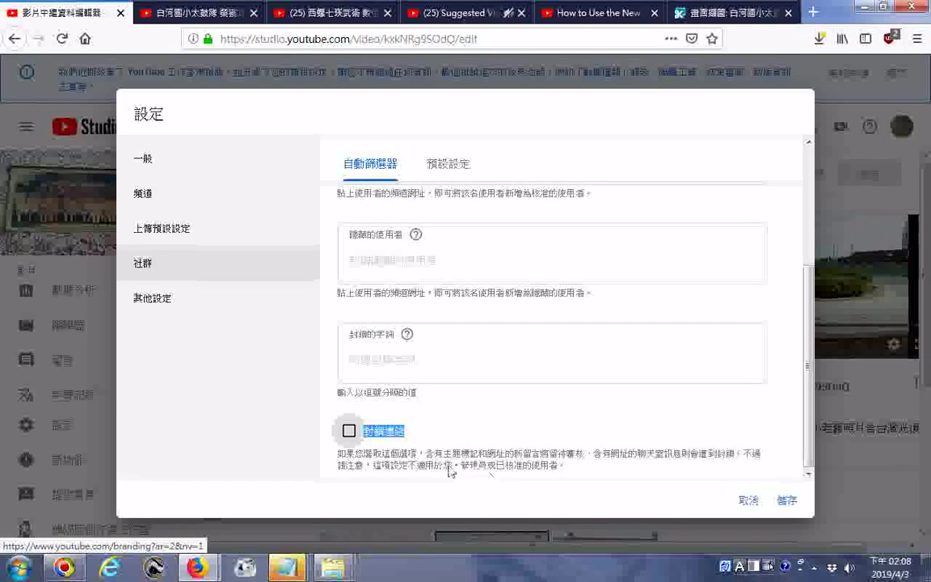
left_click(517, 436)
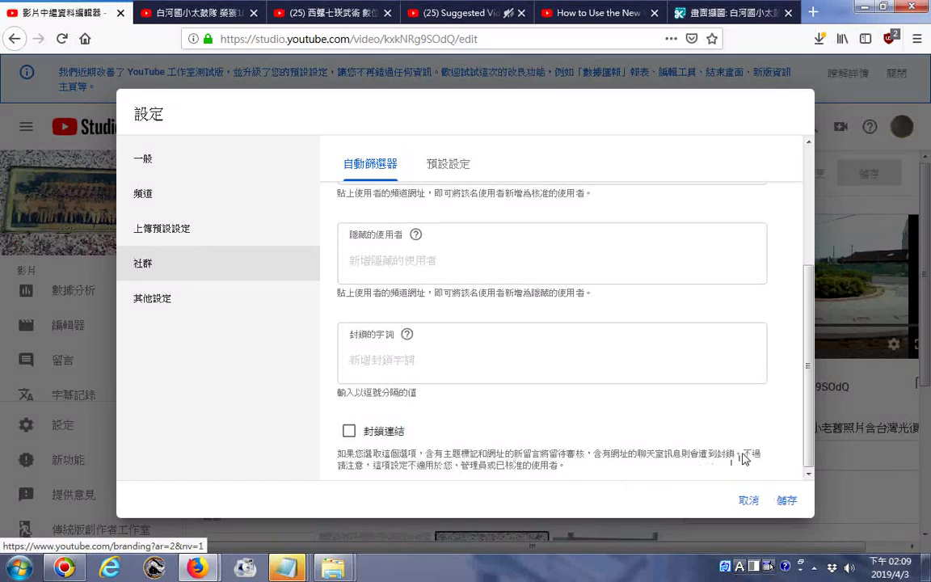
left_click_drag(734, 455, 598, 455)
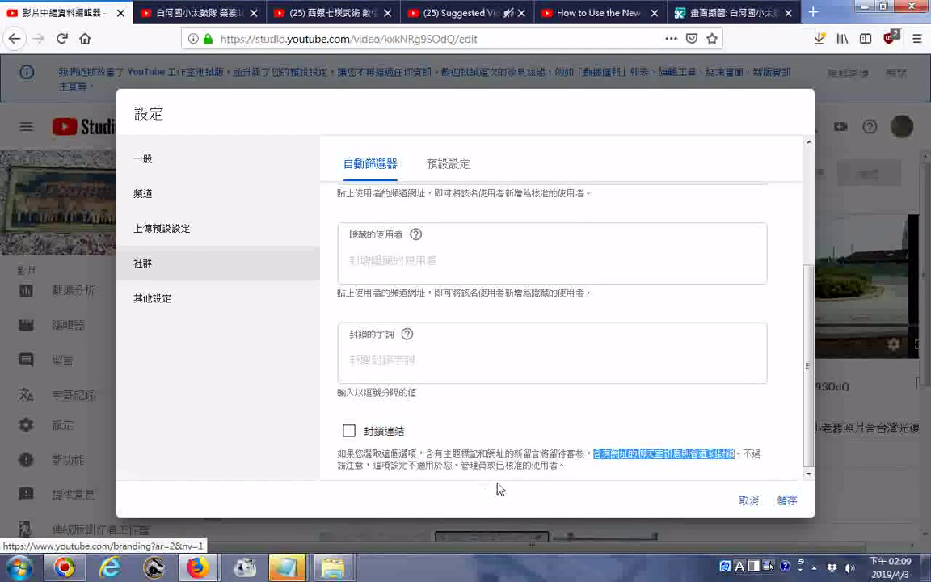
Step: Copy the 封鎖連結 label together with its description from the community automatic filters
left_click_drag(550, 466, 362, 428)
right_click(332, 379)
right_click(372, 431)
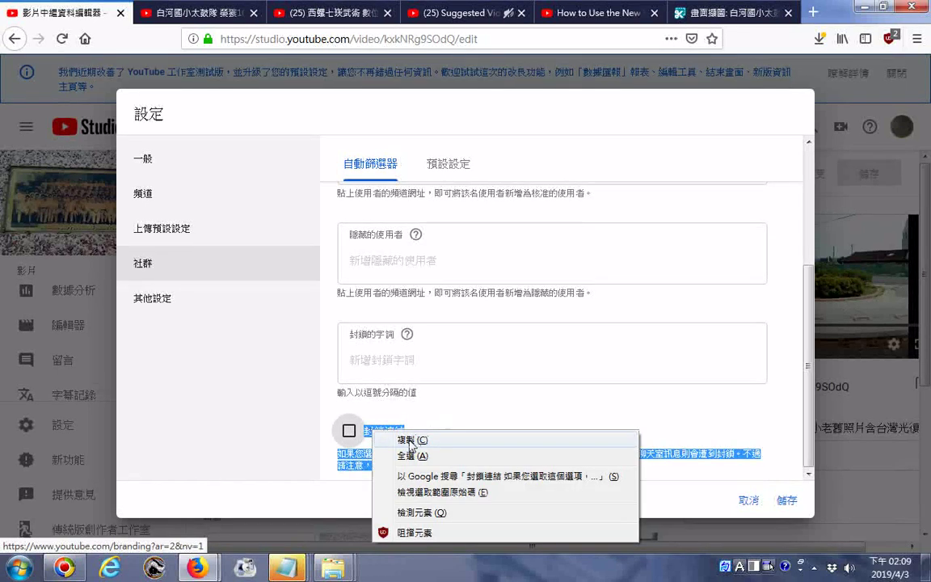
left_click(410, 440)
Step: Add an underscore after 封鎖的字詞 in the untitled Notepad note, paste the copied 封鎖連結 text, and return to the settings in Firefox
left_click(286, 568)
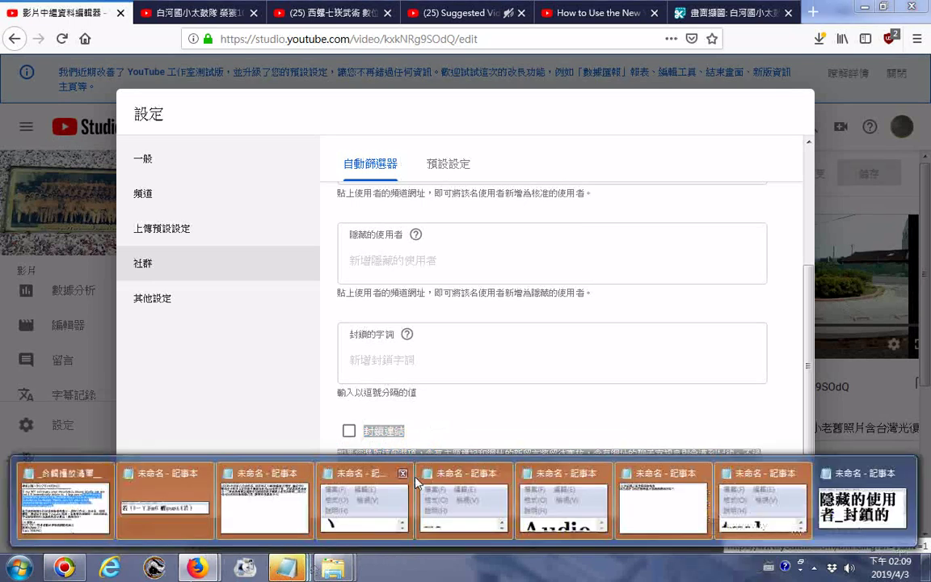
left_click(862, 501)
scroll(593, 171, "down", 1)
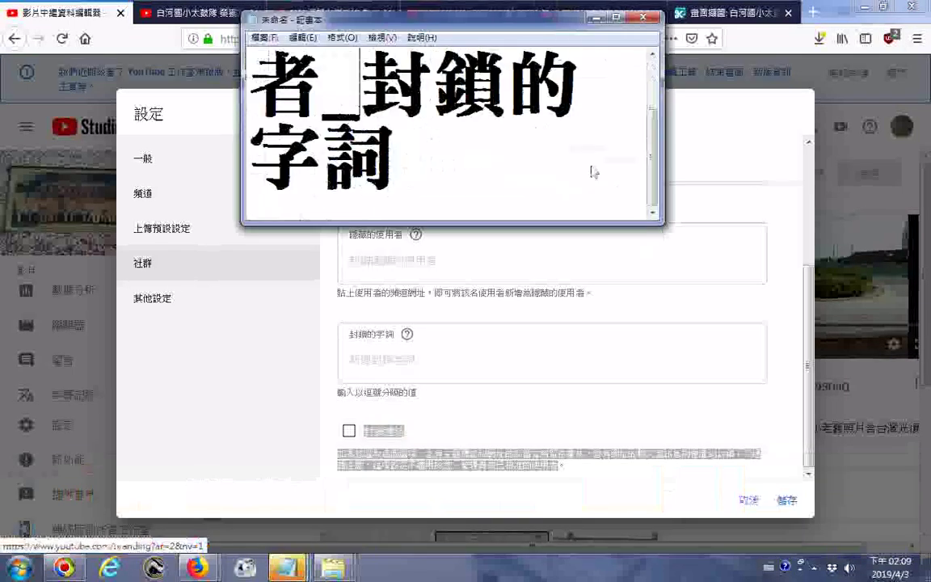
left_click(457, 176)
type("_")
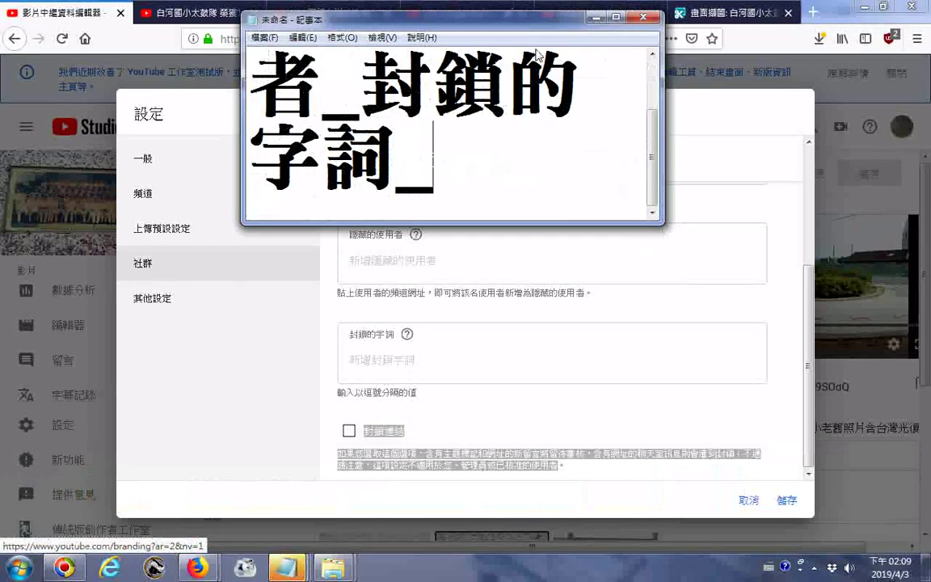
right_click(516, 164)
left_click(576, 232)
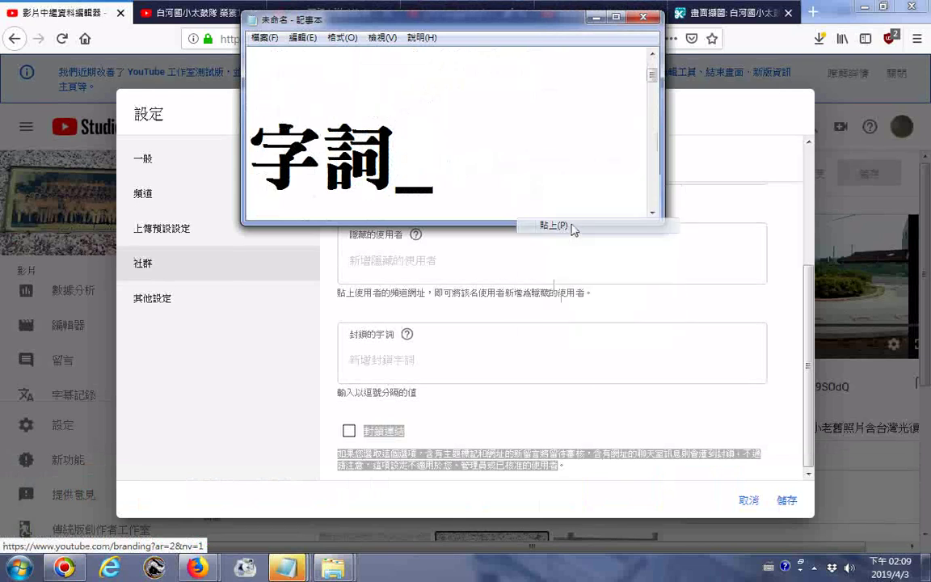
left_click(214, 426)
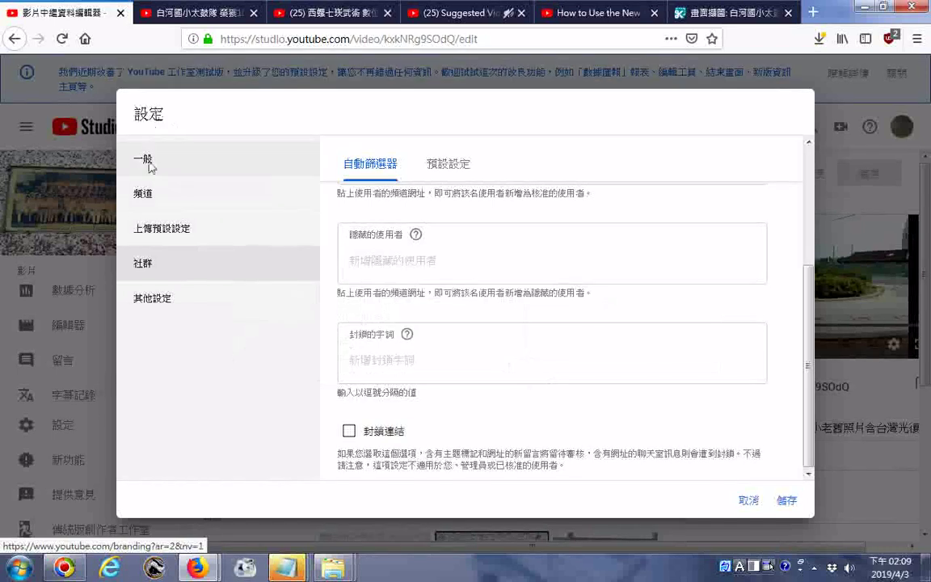
Step: Look through the upload defaults' basic, 其他設定 and 進階 settings, including the license and category (類別) options
left_click(186, 233)
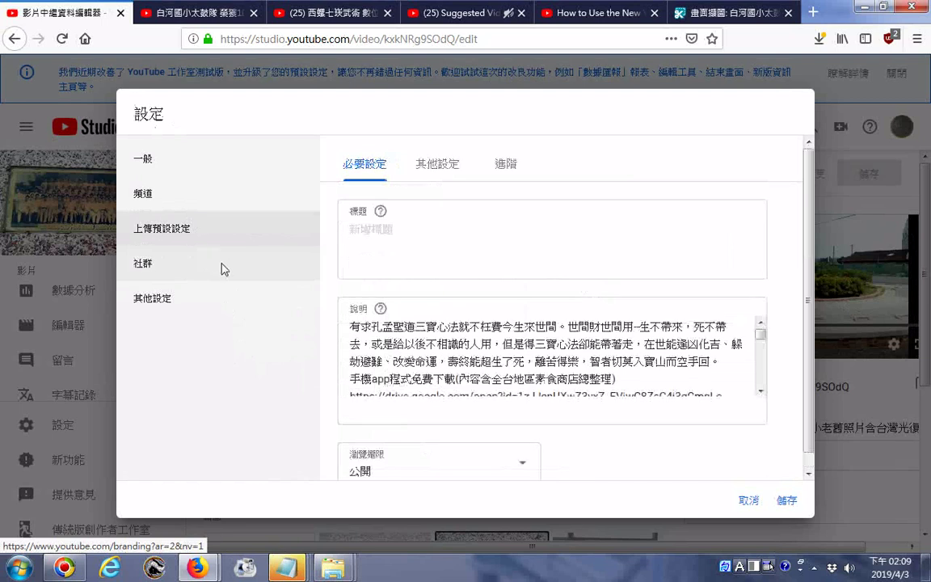
mouse_move(307, 281)
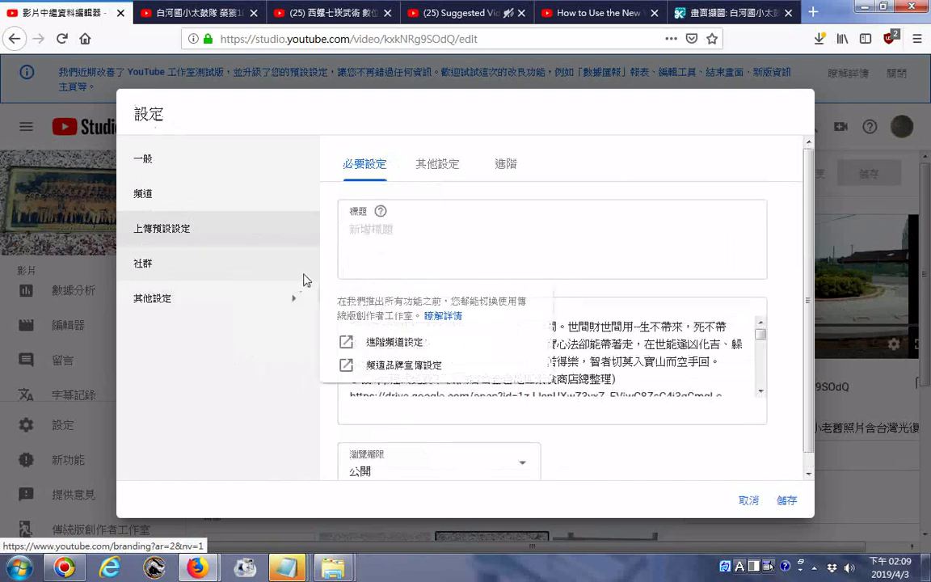
left_click(446, 167)
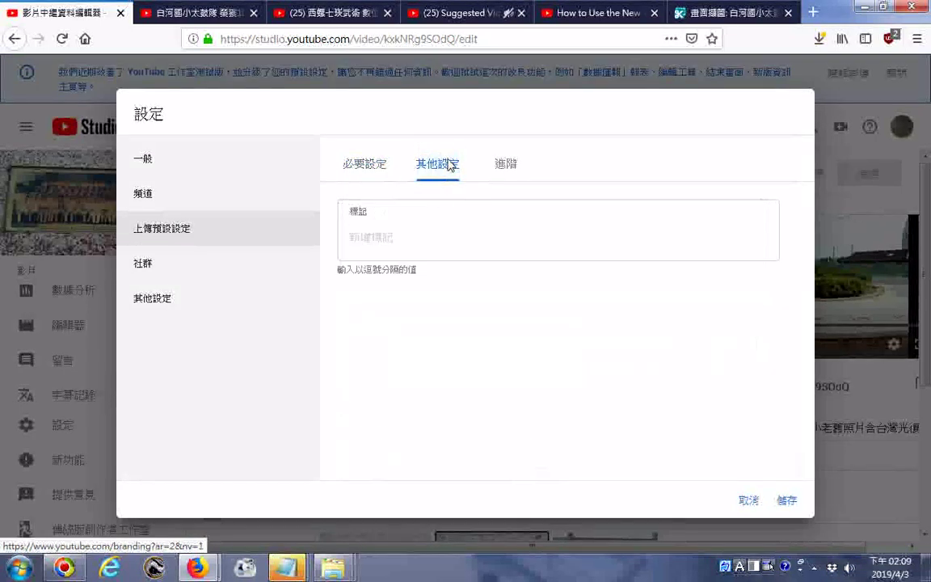
left_click(506, 168)
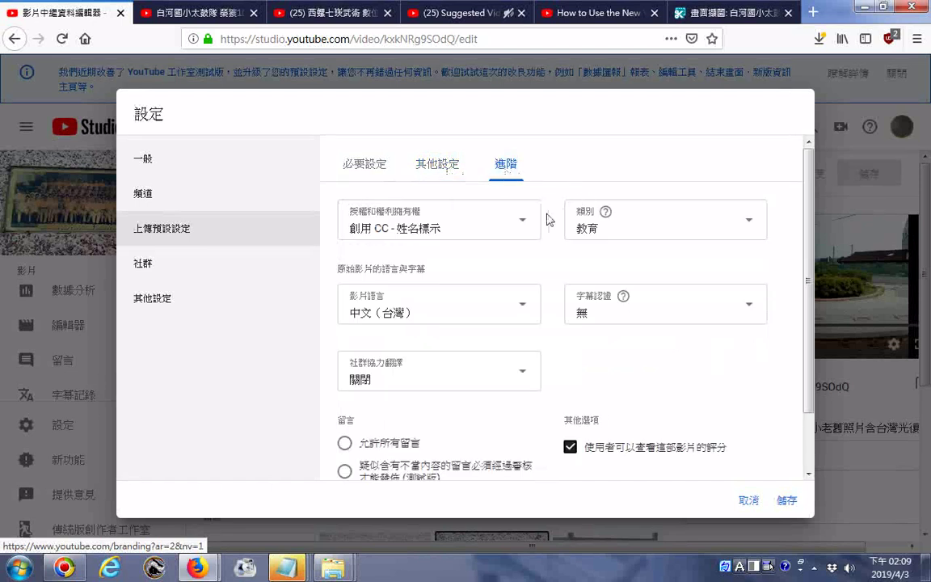
left_click(522, 230)
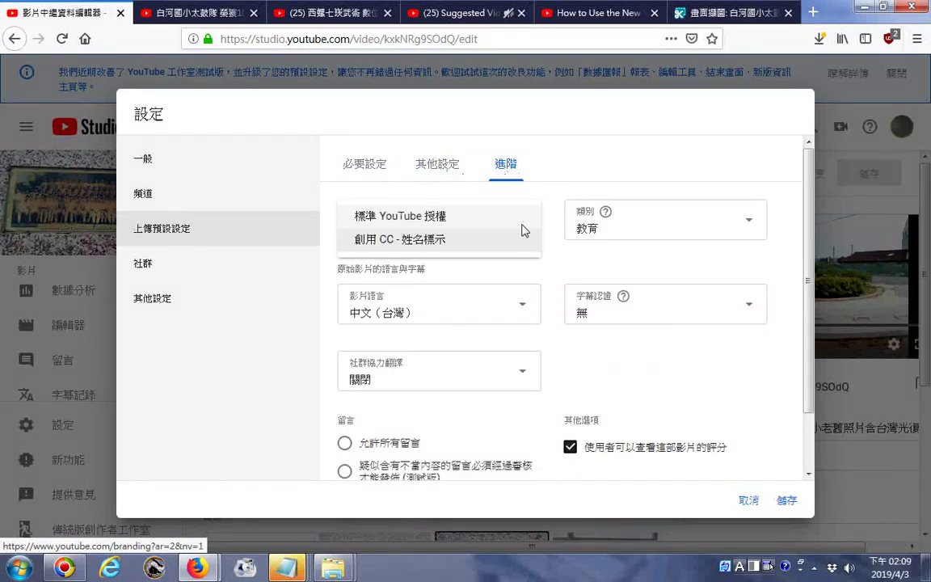
left_click(480, 242)
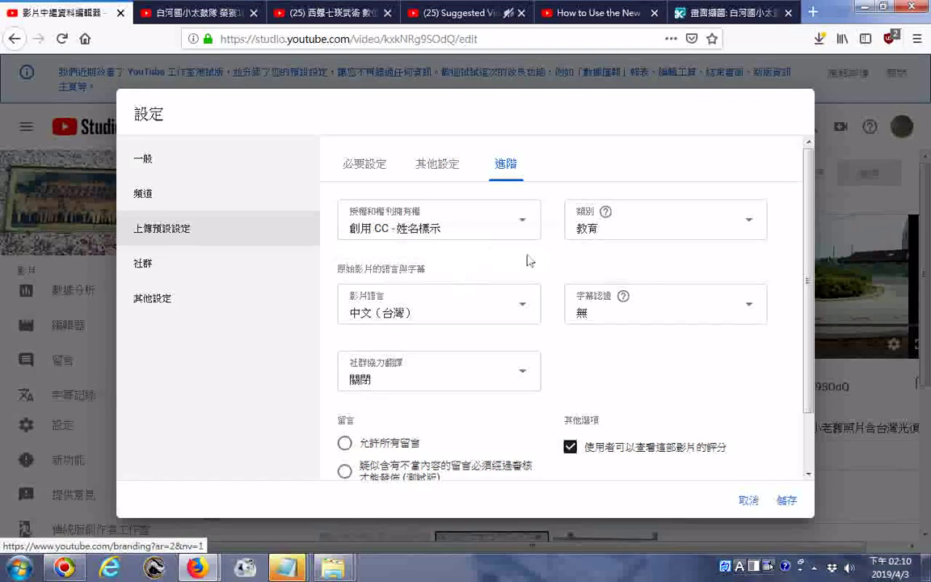
left_click(750, 224)
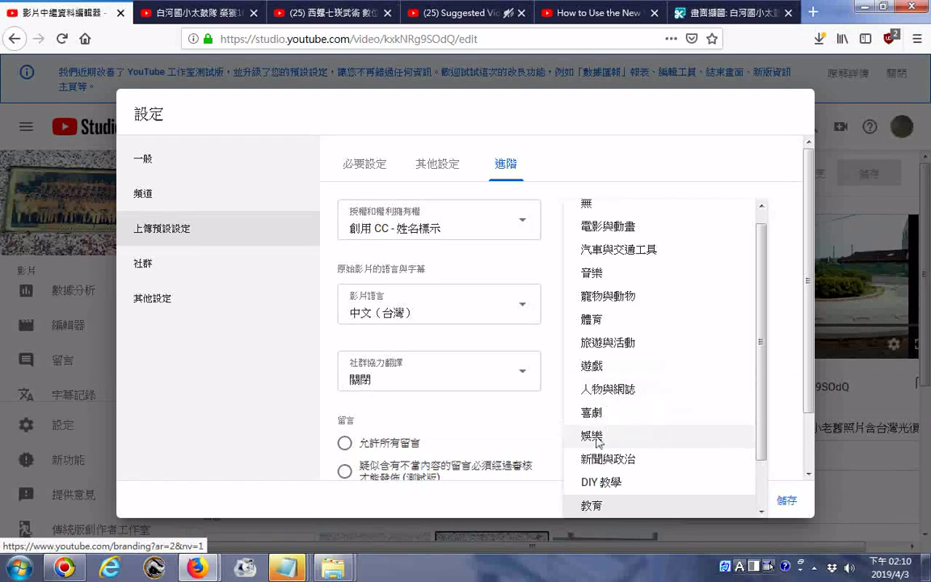
scroll(609, 455, "down", 1)
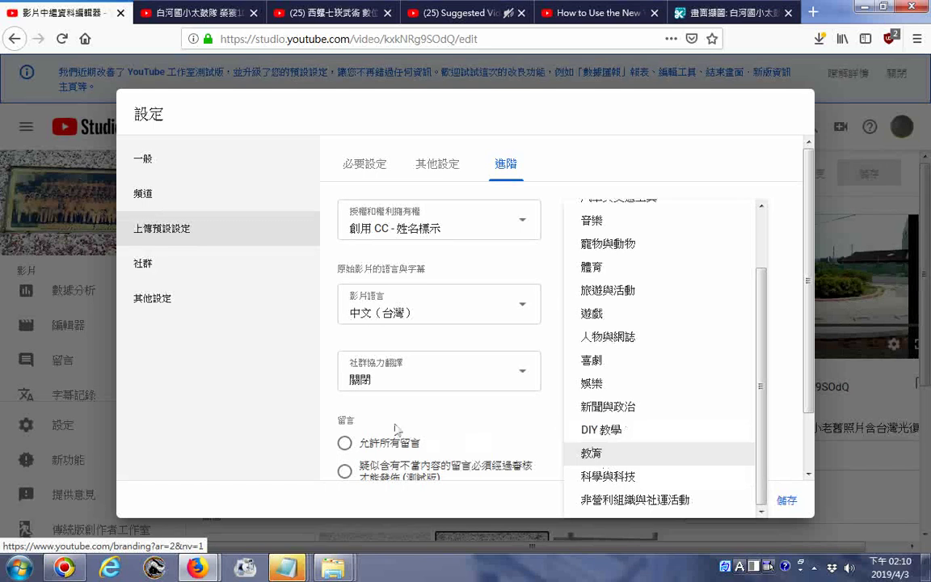
Step: View the page's source code, inspect its linked webcomponents-lite script and 144-pixel favicon image, and close the source view
right_click(262, 365)
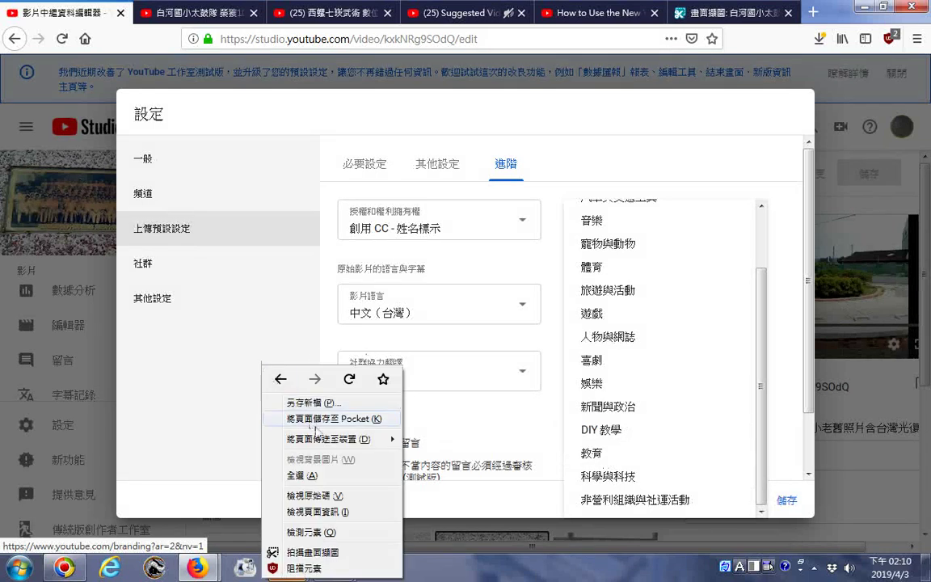
left_click(327, 498)
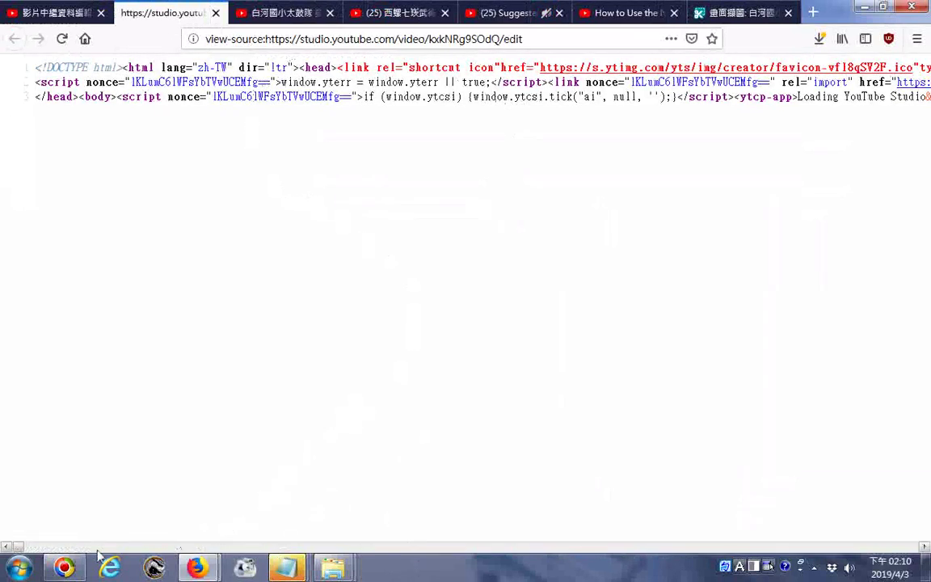
left_click_drag(18, 547, 41, 517)
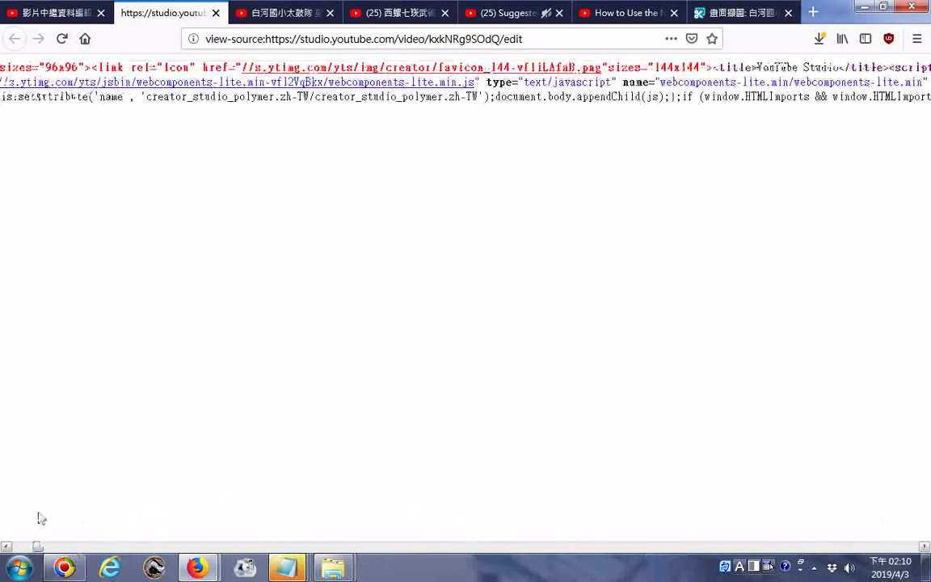
left_click(410, 84)
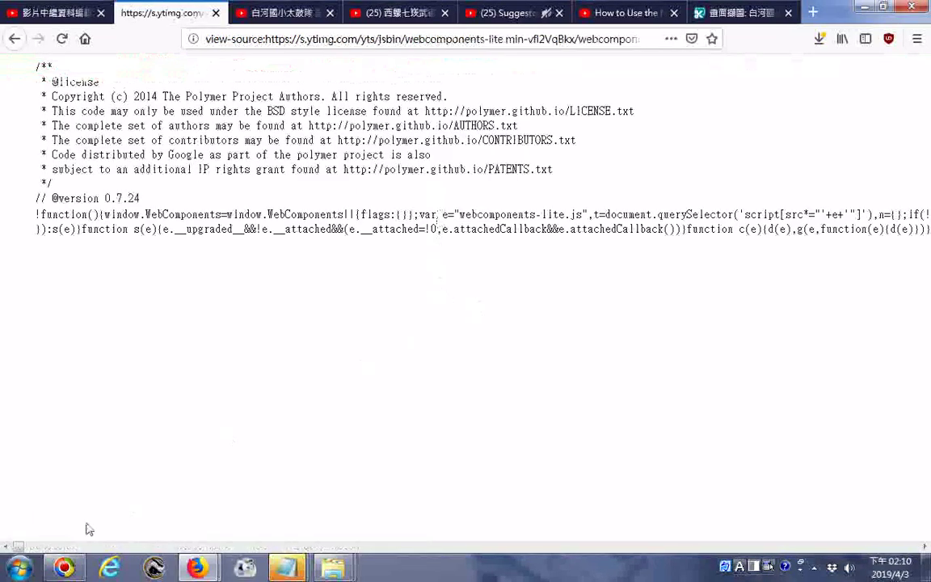
left_click_drag(26, 554, 3, 509)
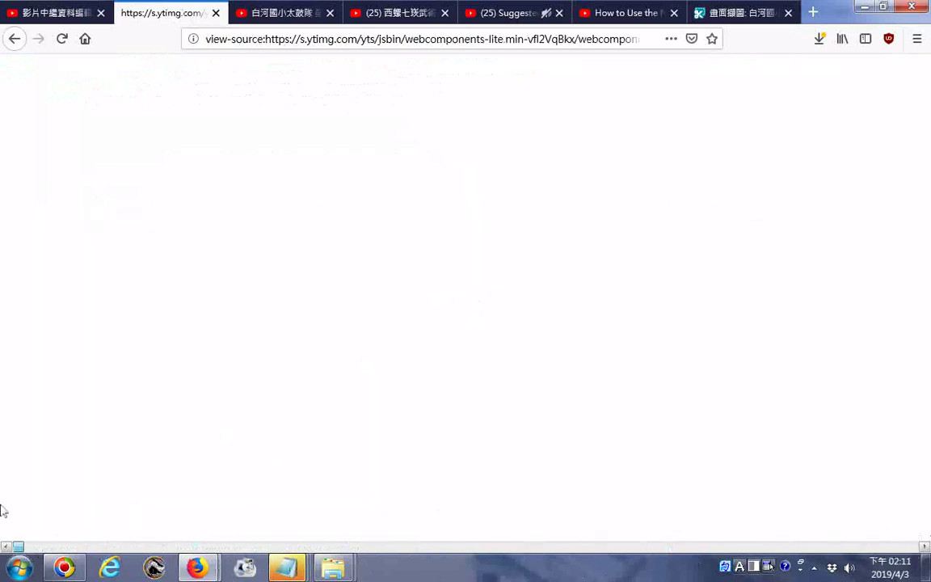
left_click(15, 39)
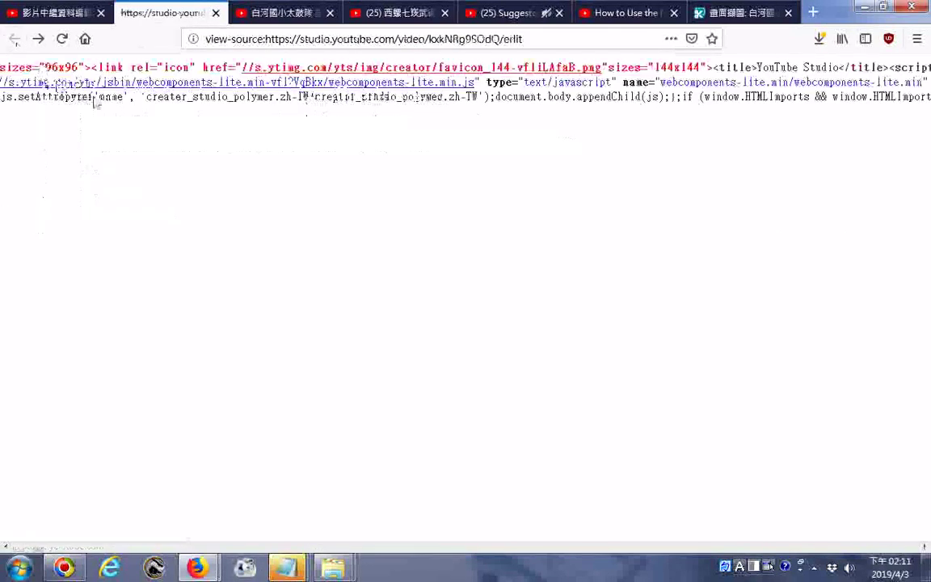
left_click(420, 72)
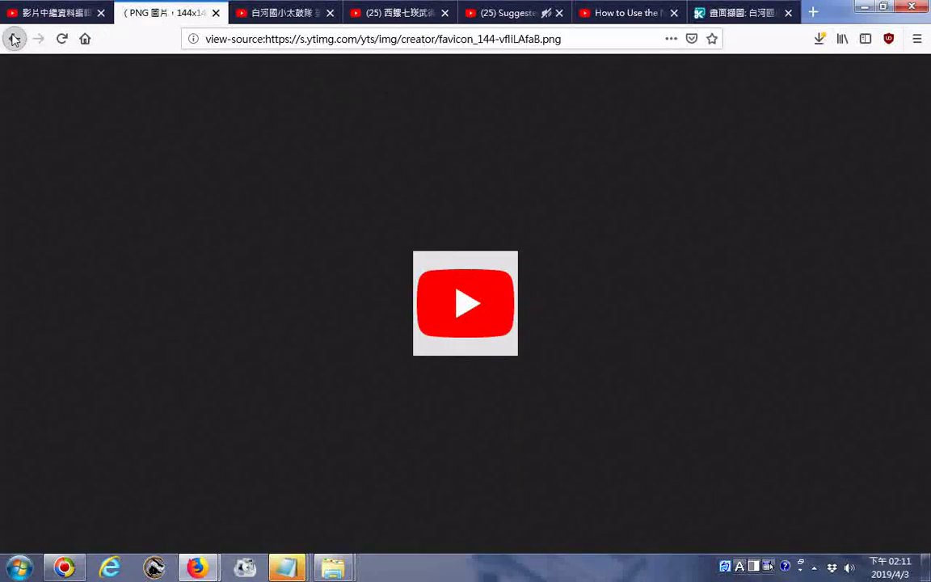
left_click(15, 39)
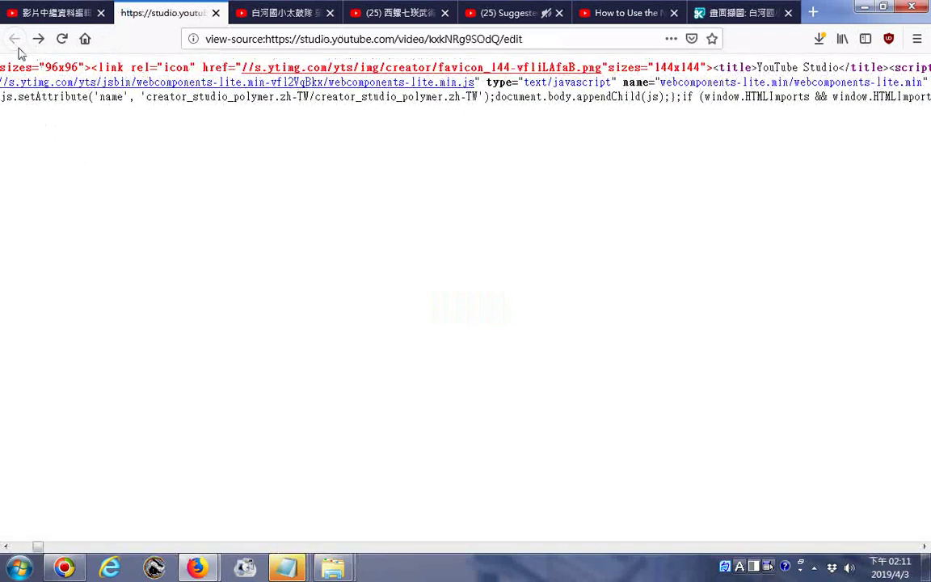
left_click(215, 13)
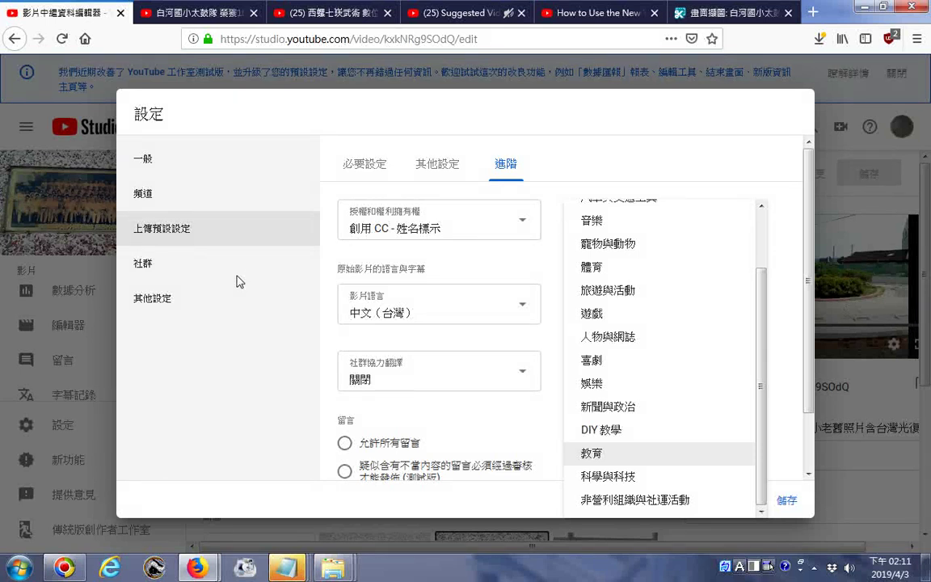
Step: Close the category list and review the caption certification (字幕認證) options without choosing another one
left_click(527, 380)
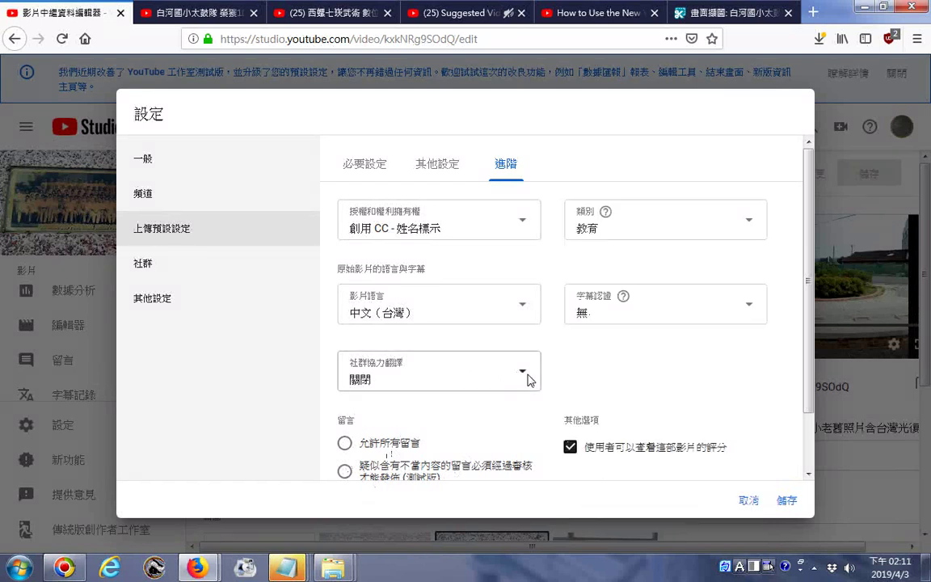
left_click(750, 306)
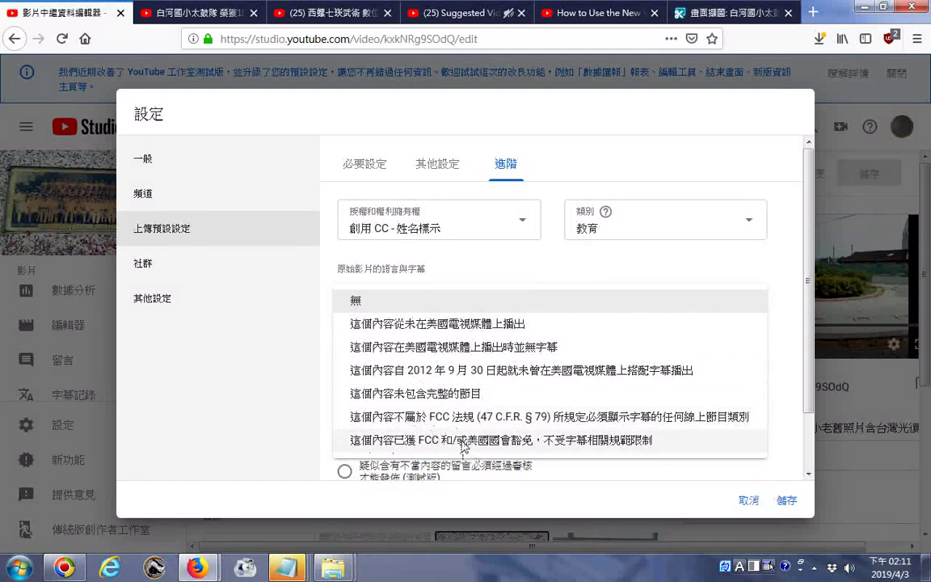
left_click(284, 428)
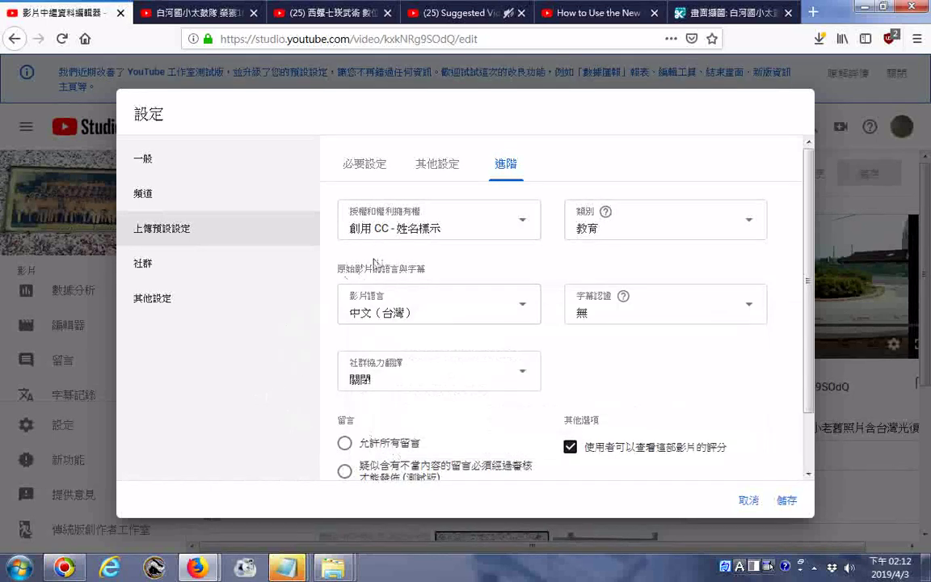
Step: Look through the available video language (影片語言) options in the advanced upload defaults, from the Chinese variants through English to Vietnamese, without choosing another one
left_click(524, 309)
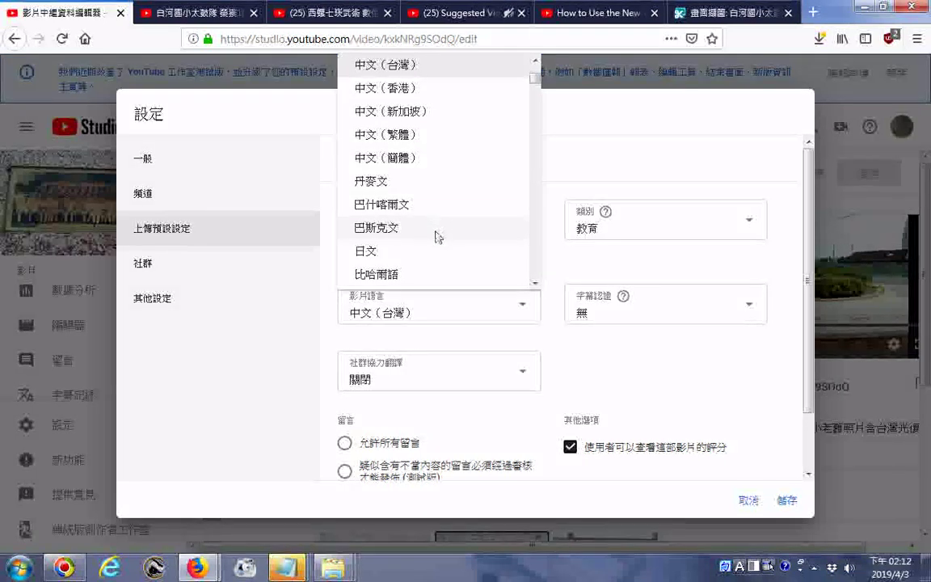
scroll(436, 236, "down", 1)
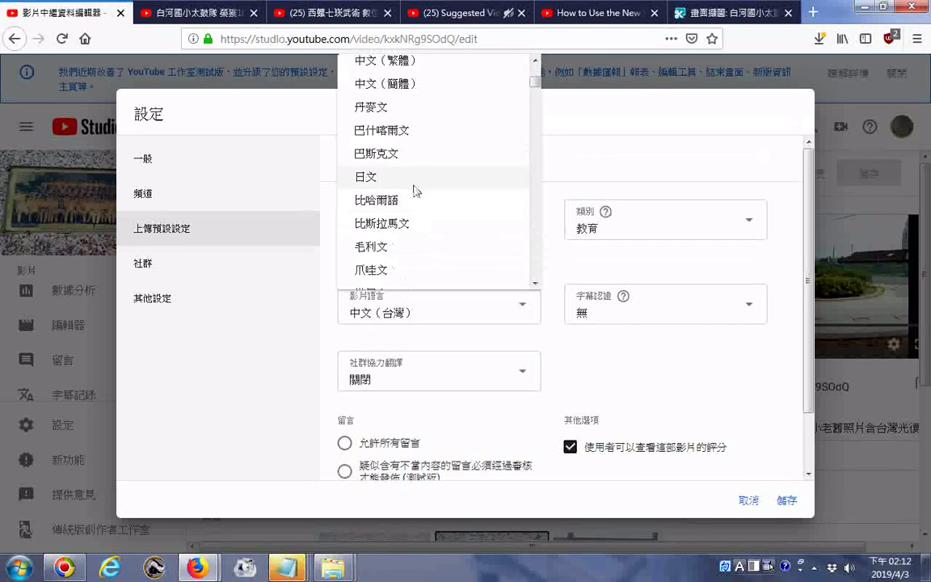
scroll(426, 218, "down", 1)
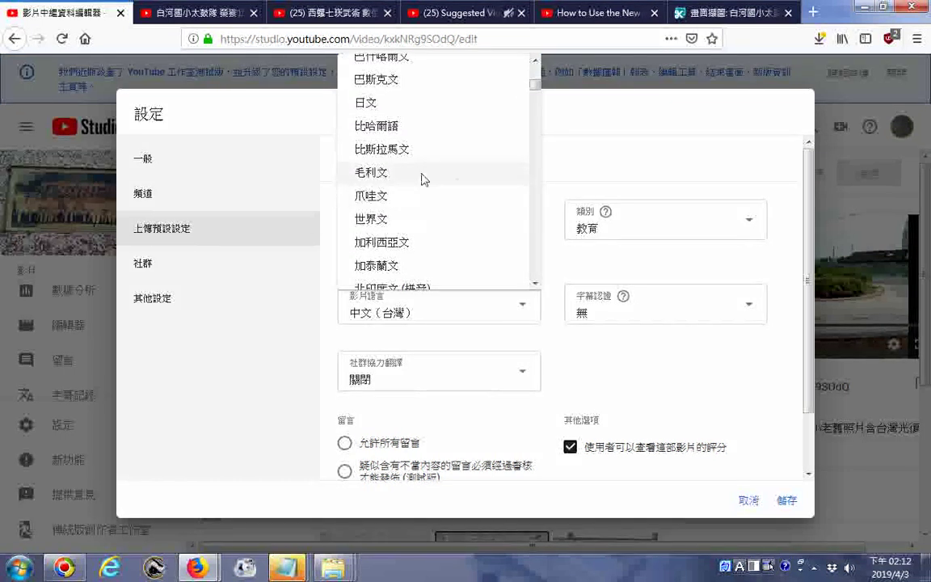
scroll(425, 206, "down", 1)
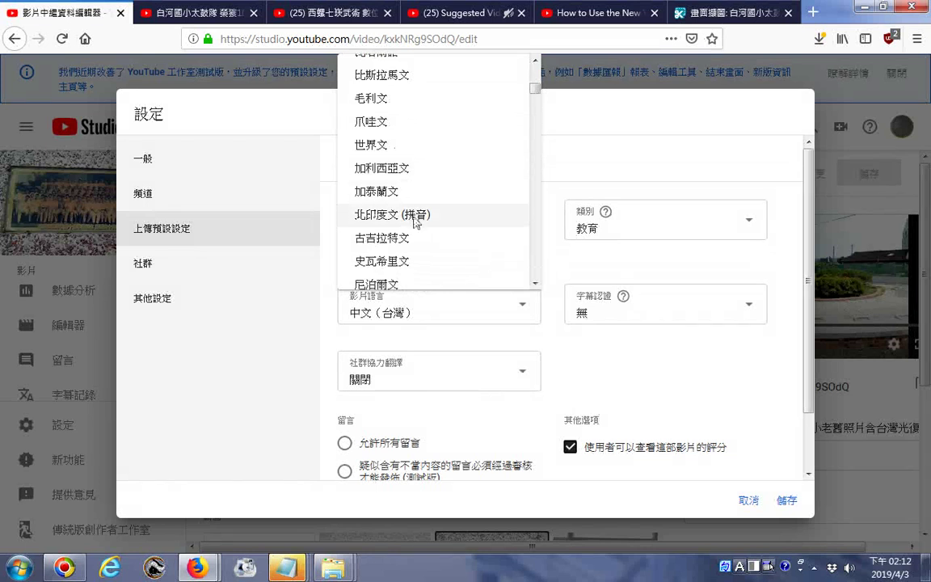
scroll(415, 209, "down", 1)
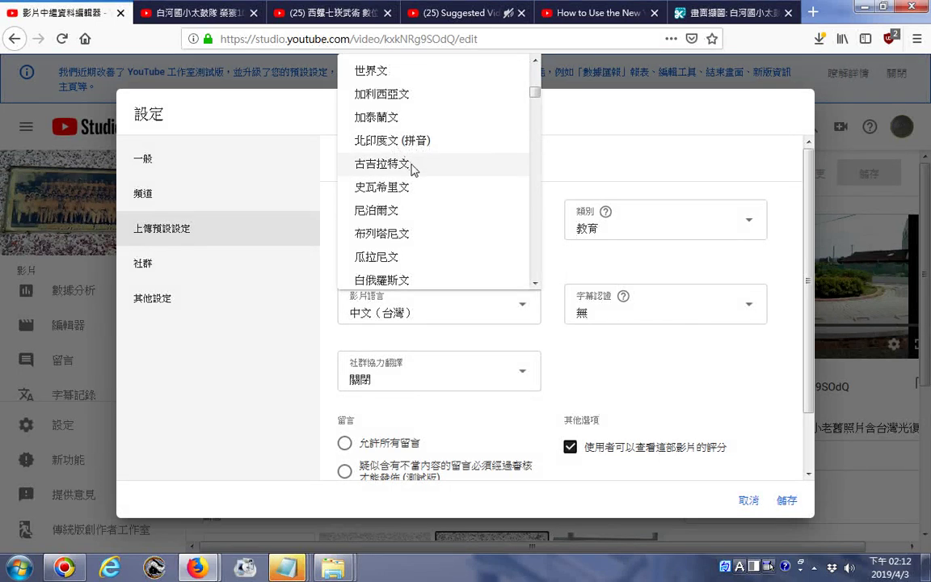
scroll(420, 177, "down", 2)
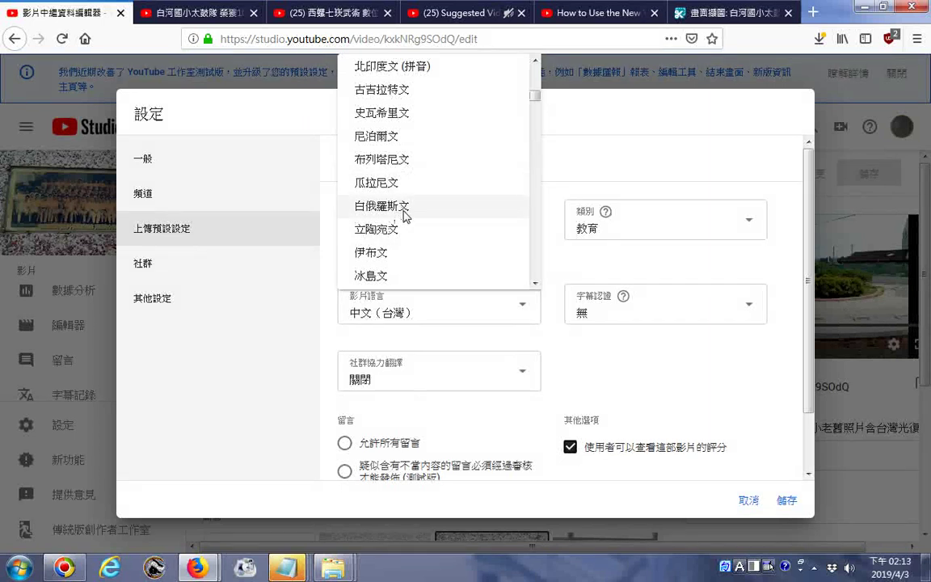
scroll(404, 202, "down", 2)
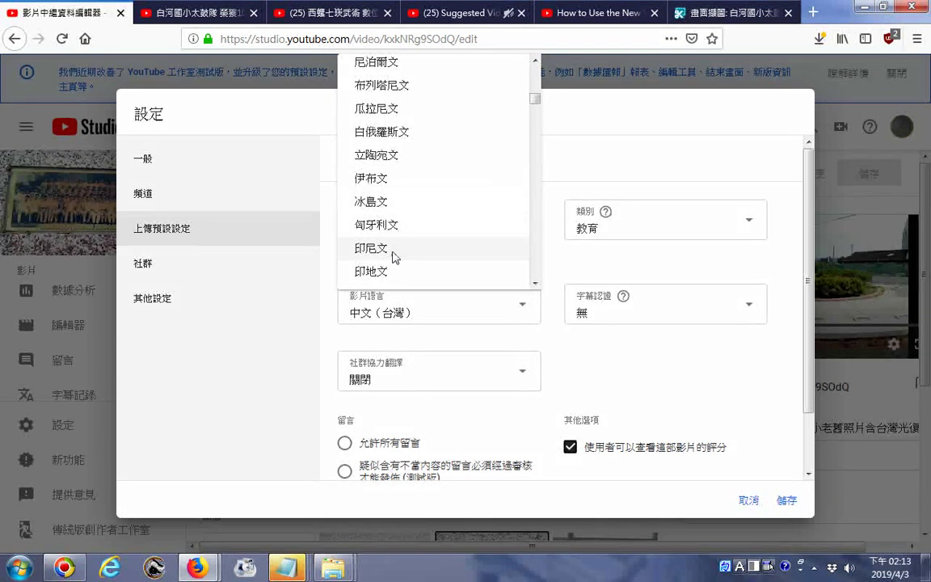
scroll(392, 270, "down", 2)
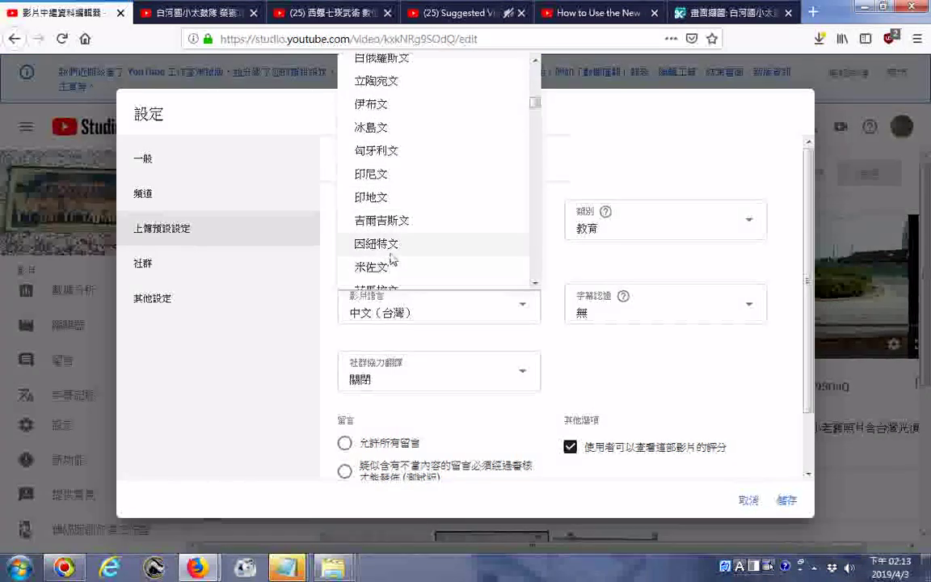
scroll(408, 210, "down", 2)
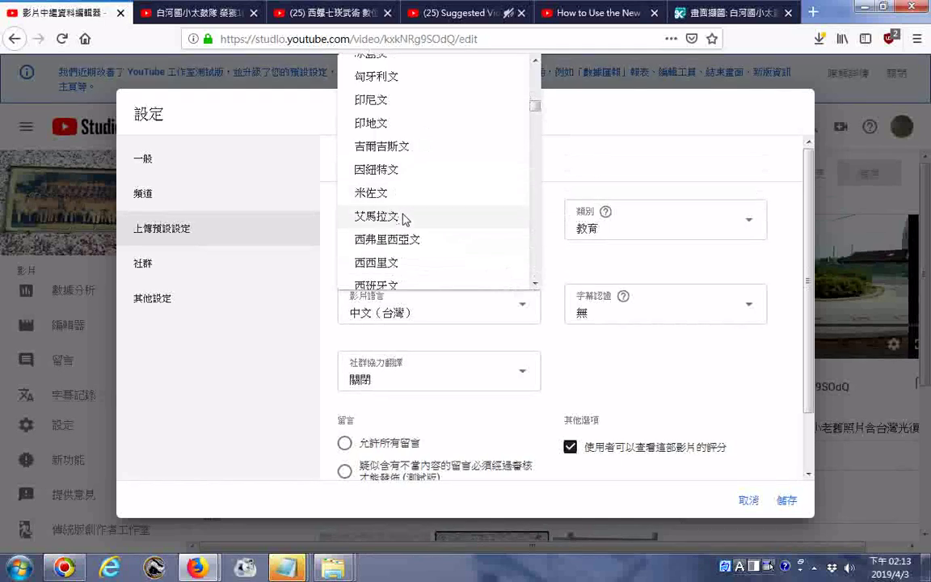
scroll(406, 218, "down", 2)
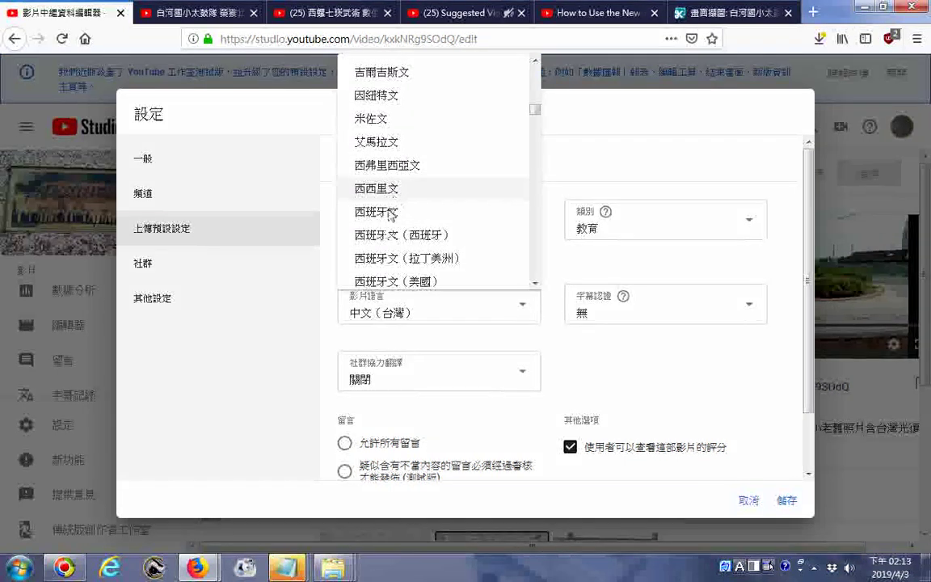
scroll(395, 224, "down", 2)
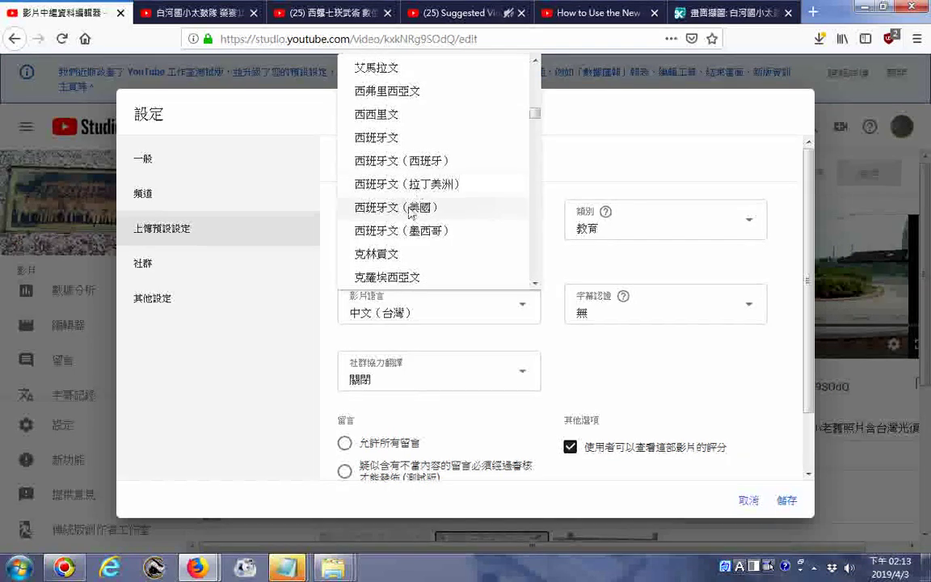
scroll(411, 212, "down", 1)
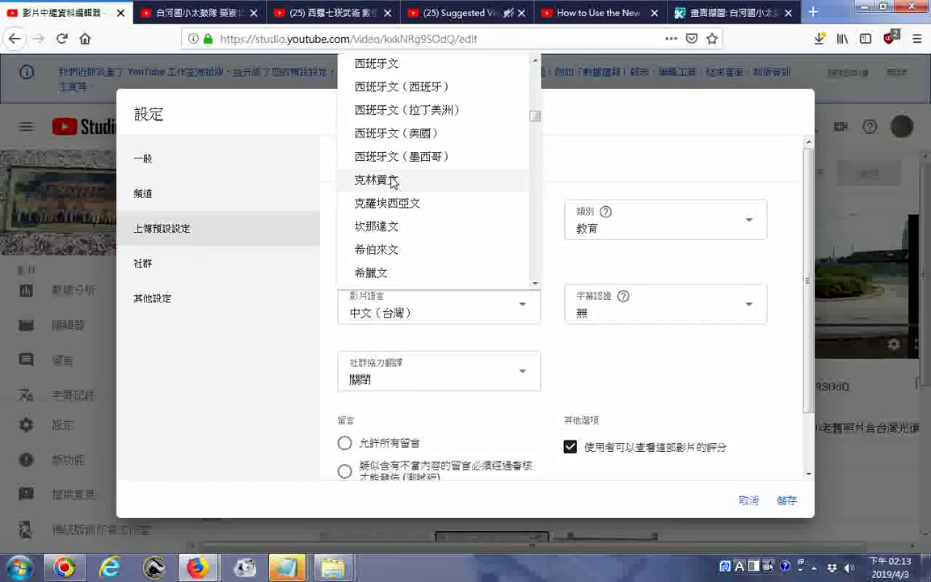
scroll(391, 186, "down", 1)
scroll(390, 186, "down", 1)
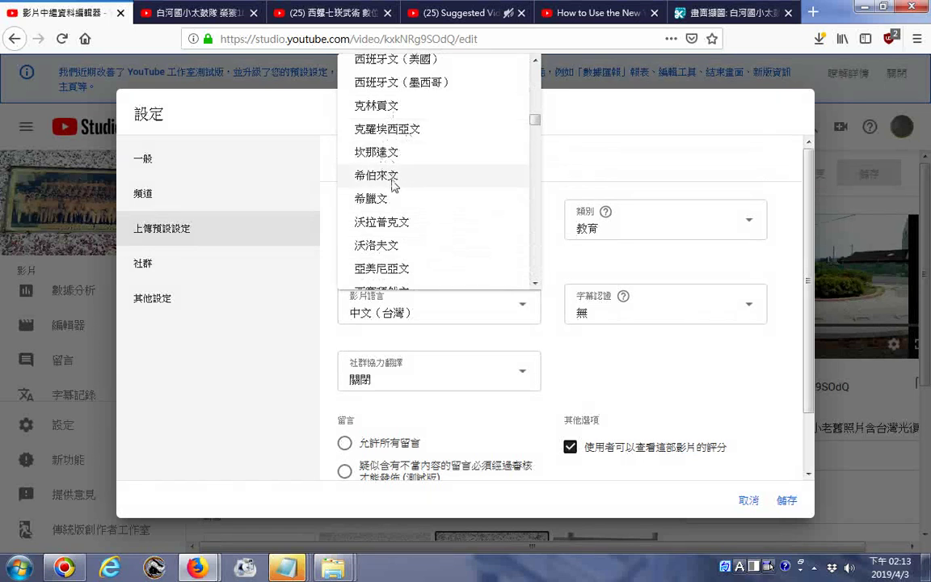
scroll(398, 218, "down", 3)
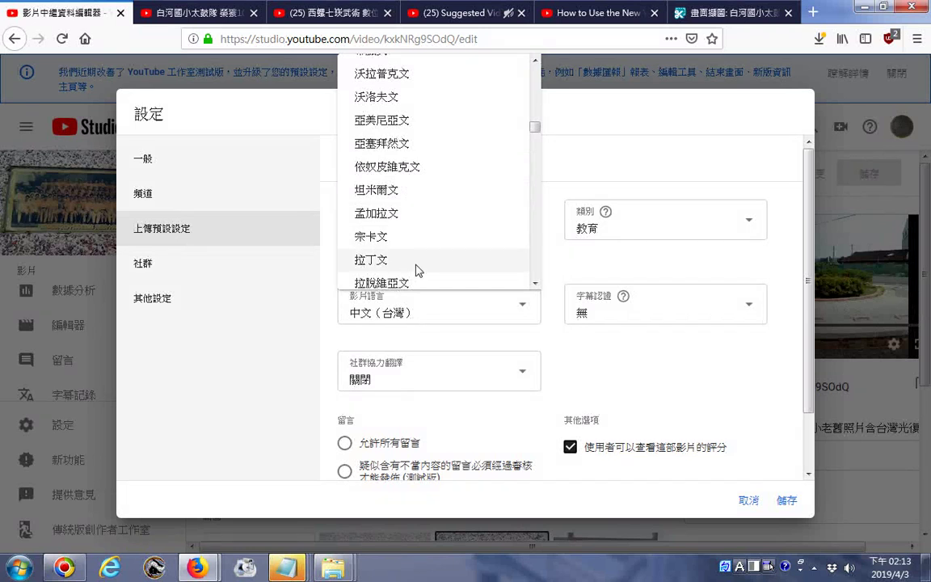
scroll(417, 270, "down", 3)
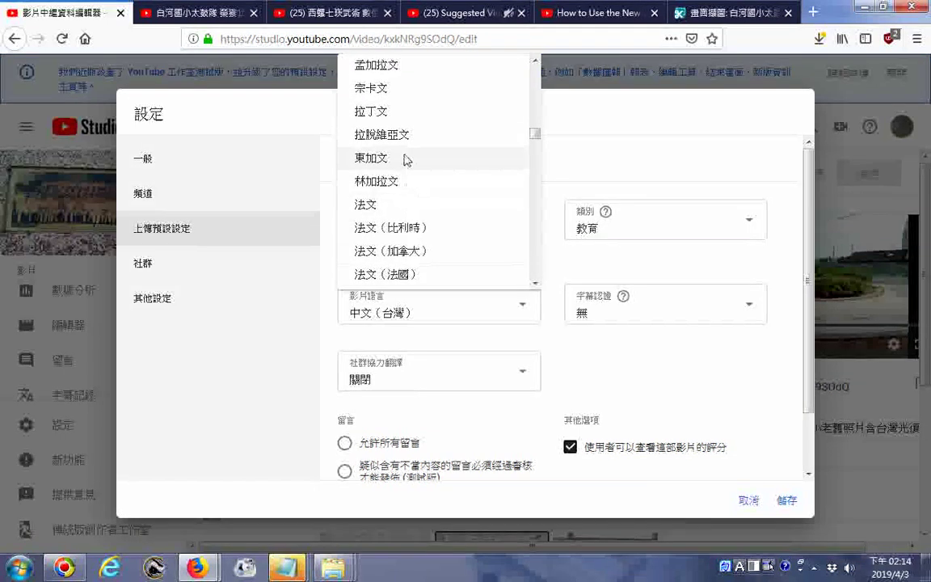
scroll(406, 158, "down", 1)
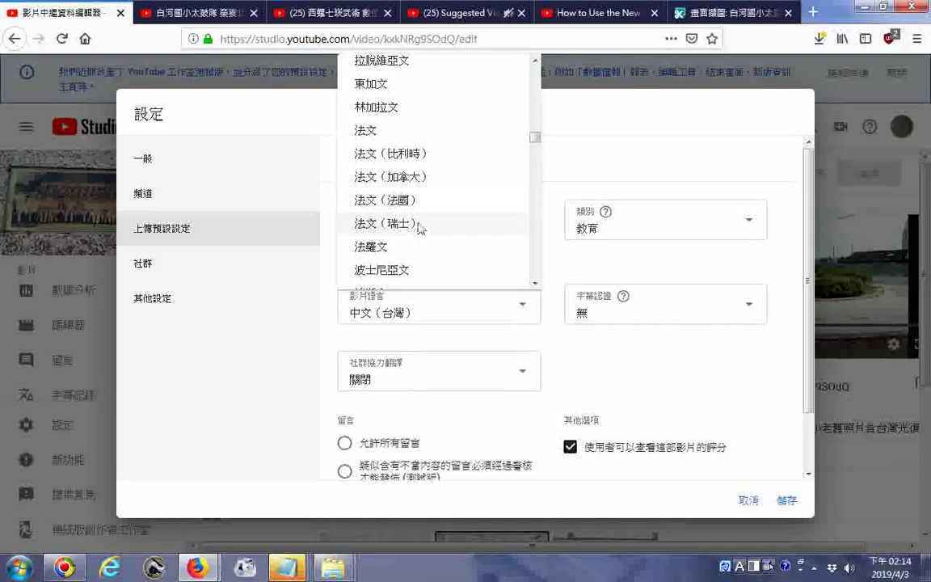
scroll(419, 224, "down", 3)
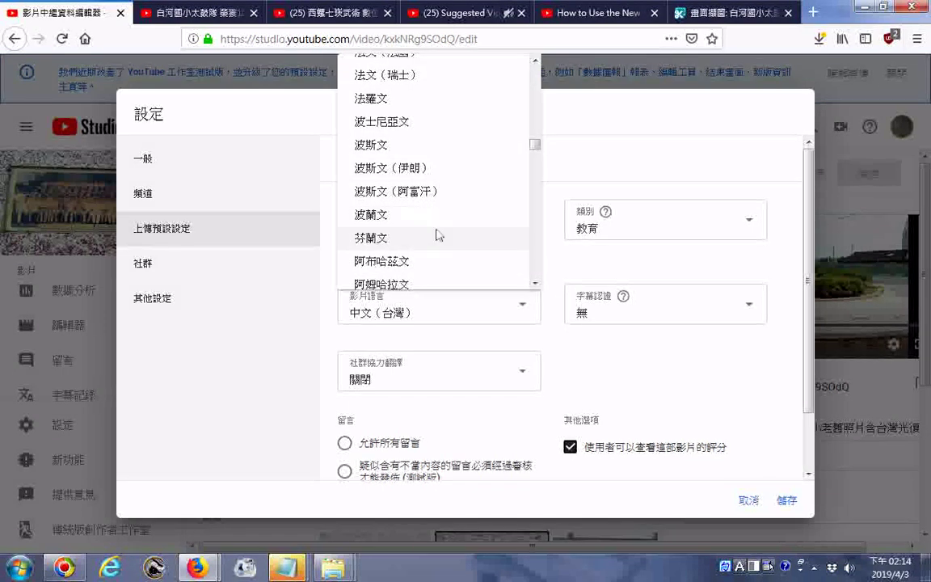
scroll(439, 235, "down", 4)
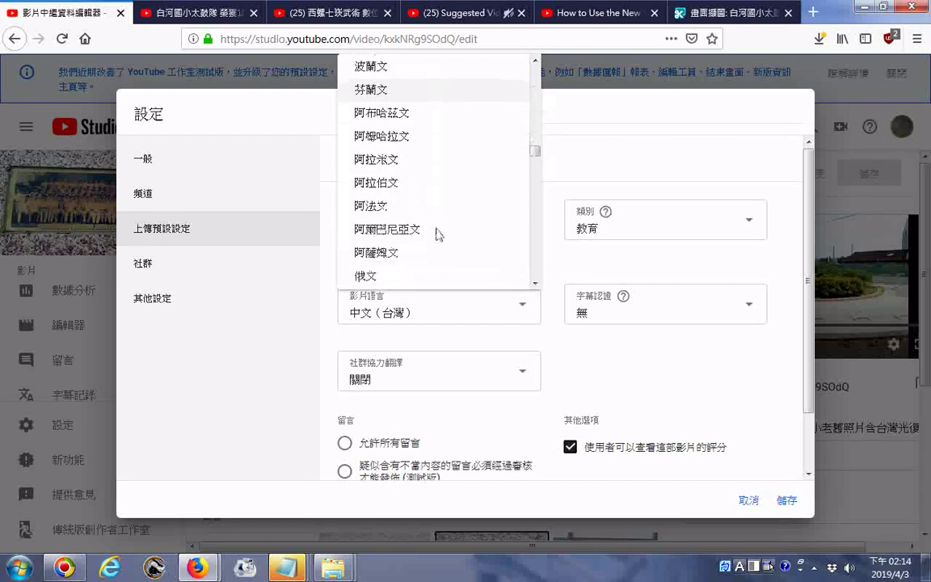
scroll(436, 229, "down", 2)
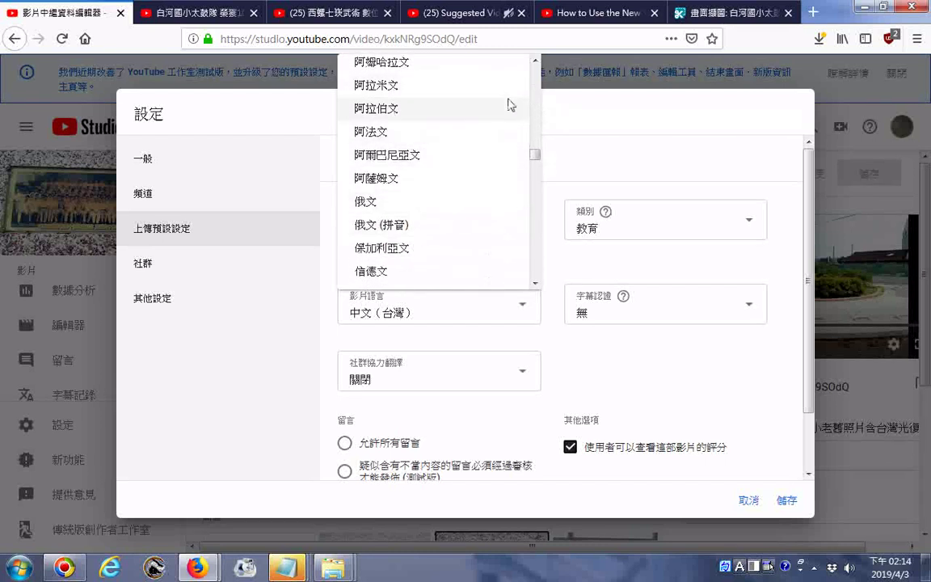
scroll(485, 83, "up", 1)
scroll(452, 113, "up", 1)
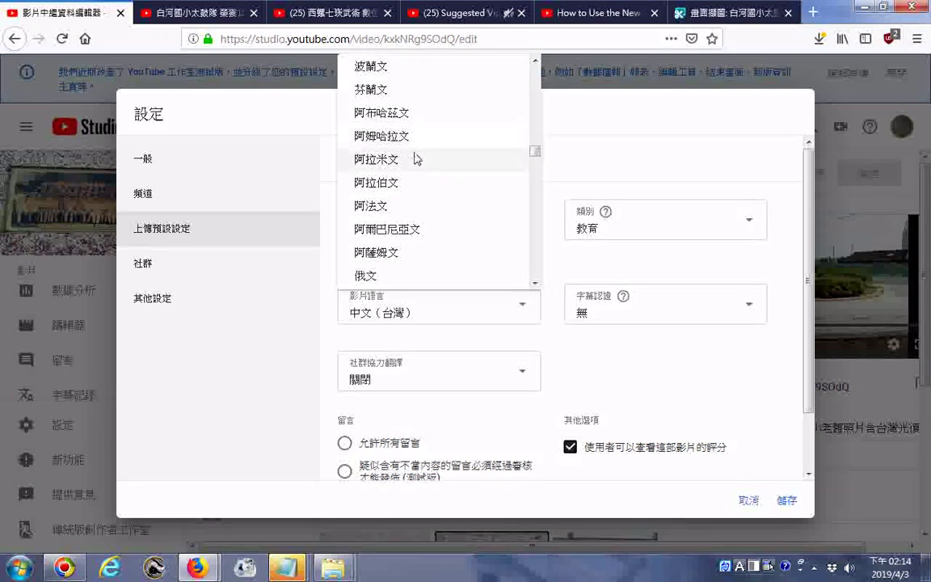
scroll(417, 185, "down", 3)
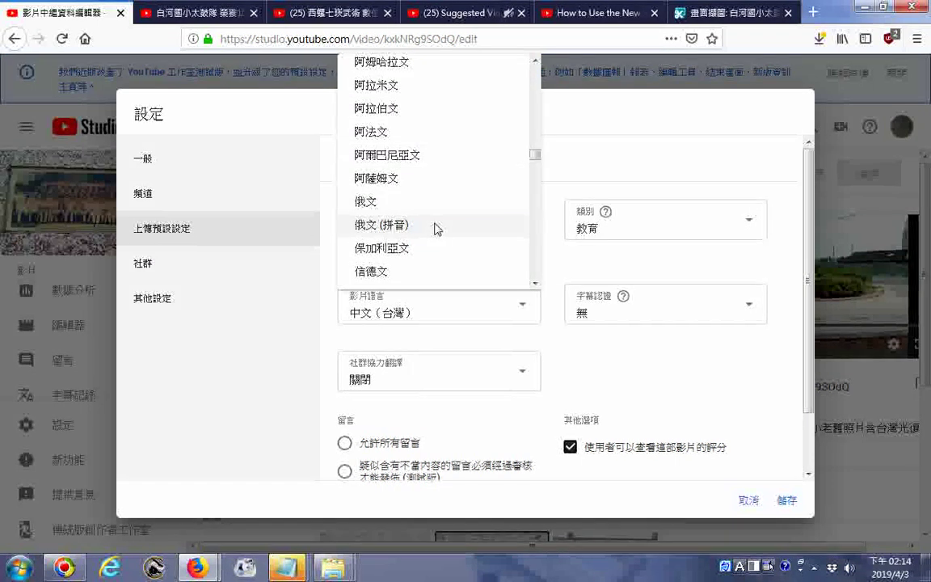
scroll(435, 226, "down", 2)
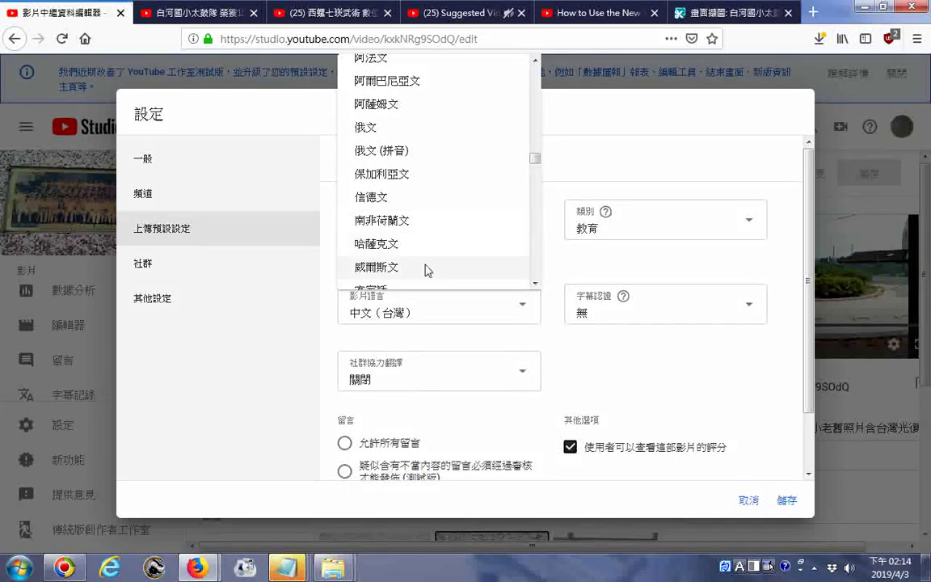
scroll(425, 268, "down", 1)
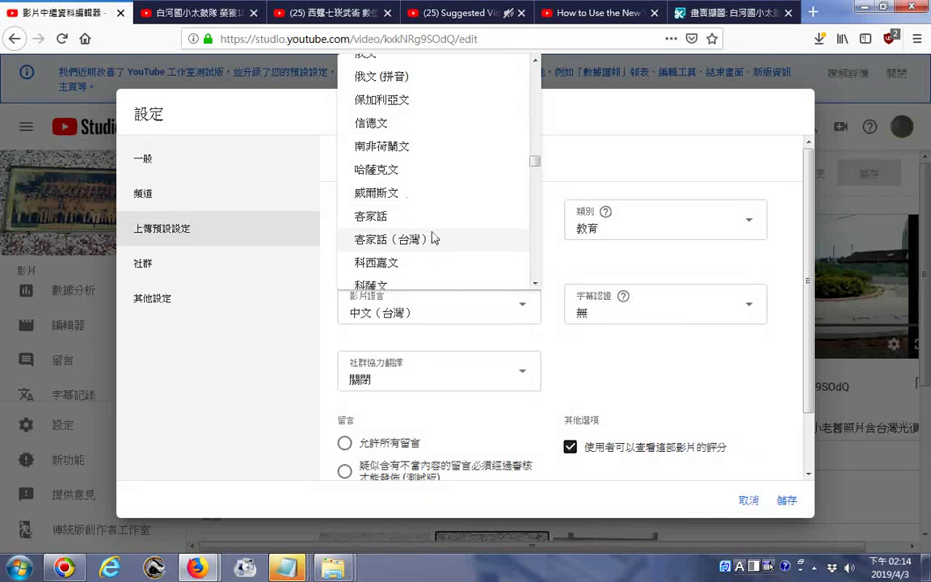
scroll(432, 235, "down", 1)
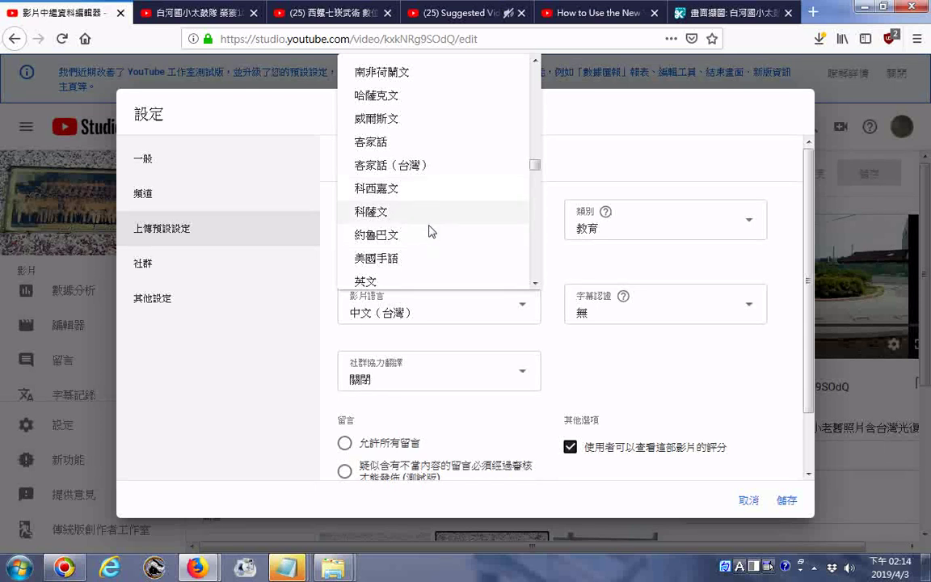
scroll(430, 233, "down", 2)
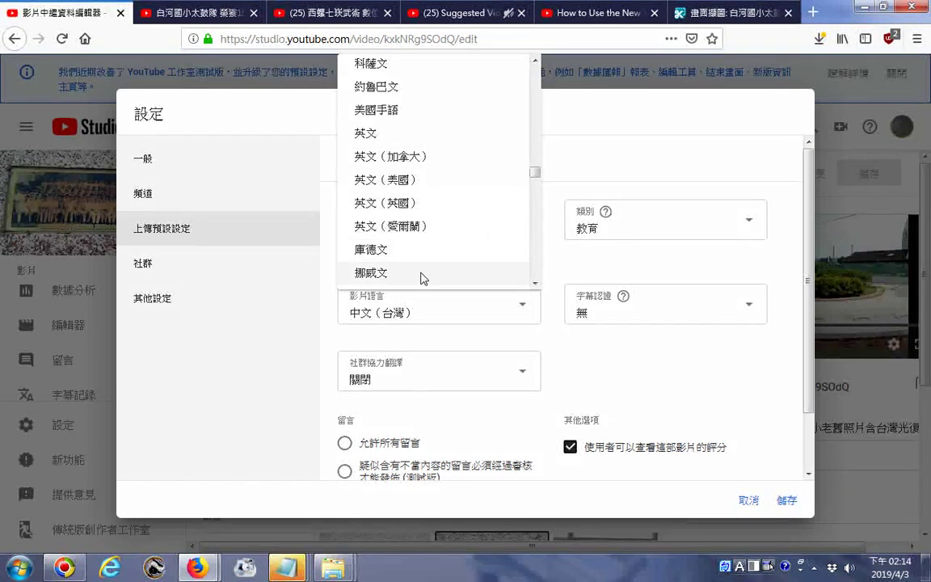
scroll(424, 271, "down", 2)
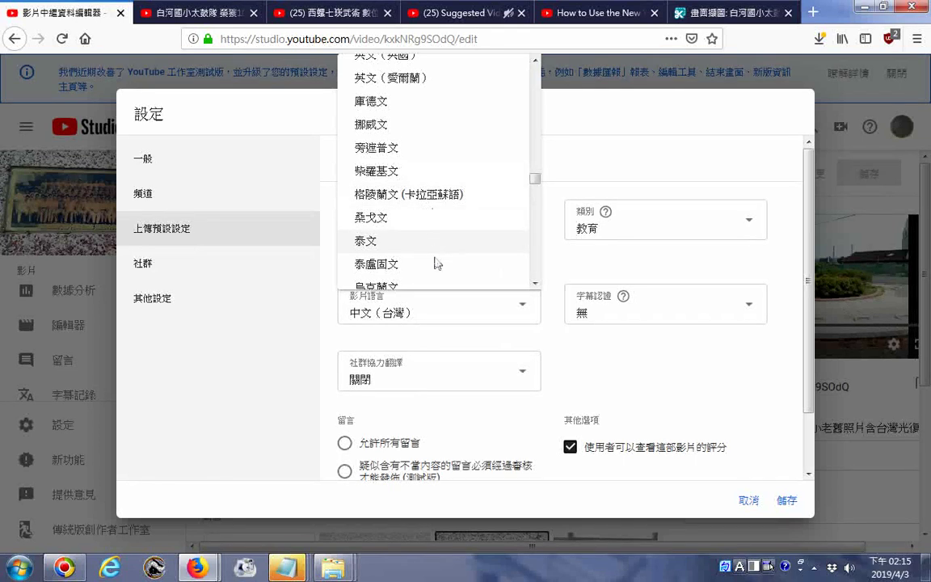
scroll(434, 250, "down", 1)
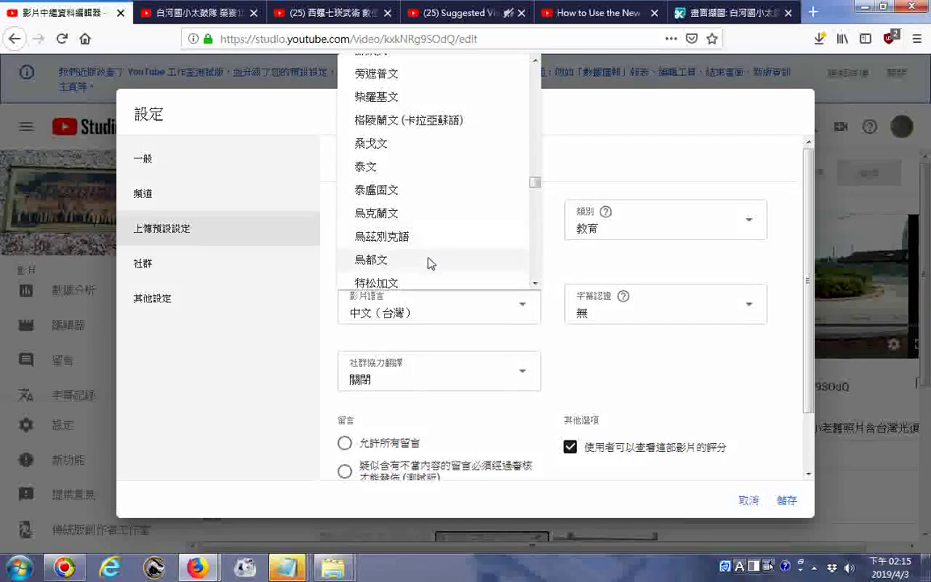
scroll(432, 271, "down", 3)
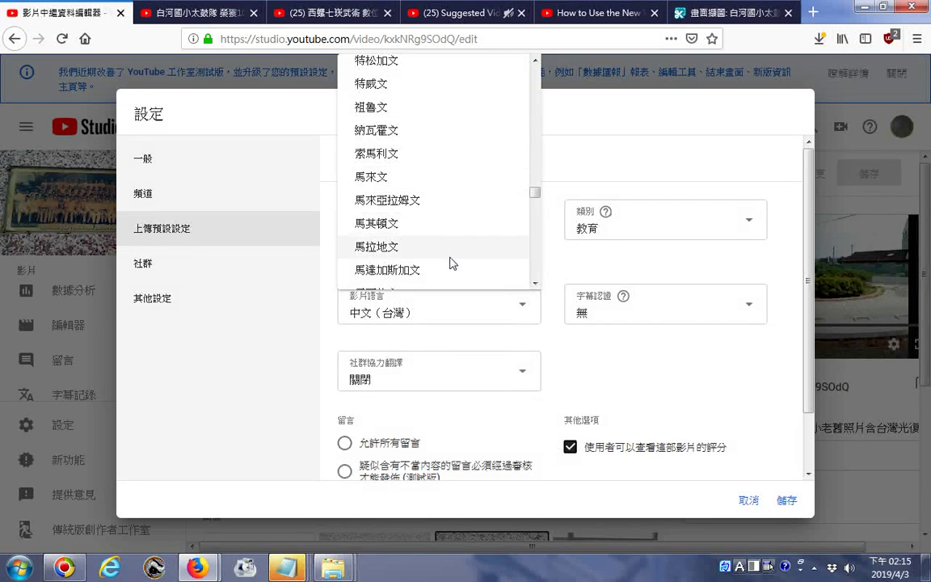
scroll(439, 246, "down", 3)
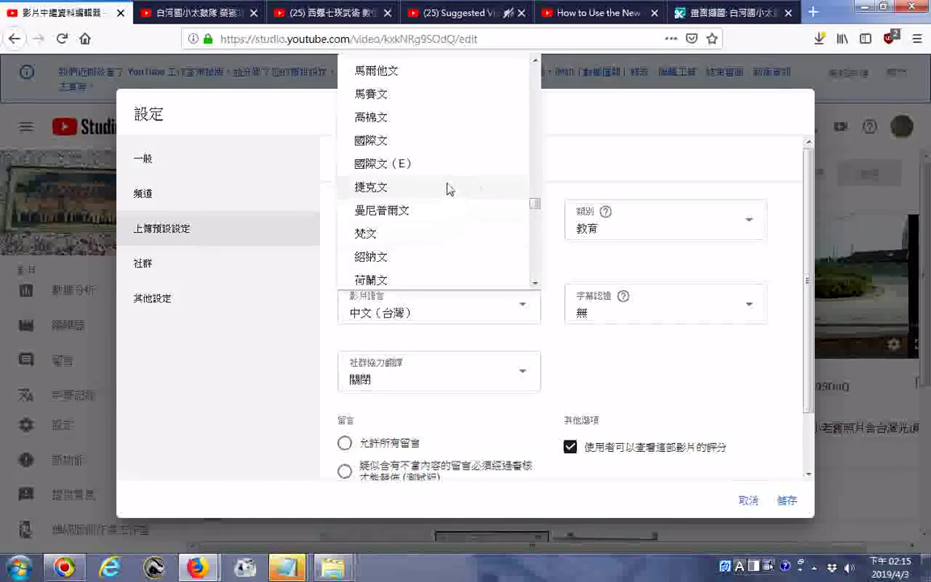
scroll(449, 187, "up", 3)
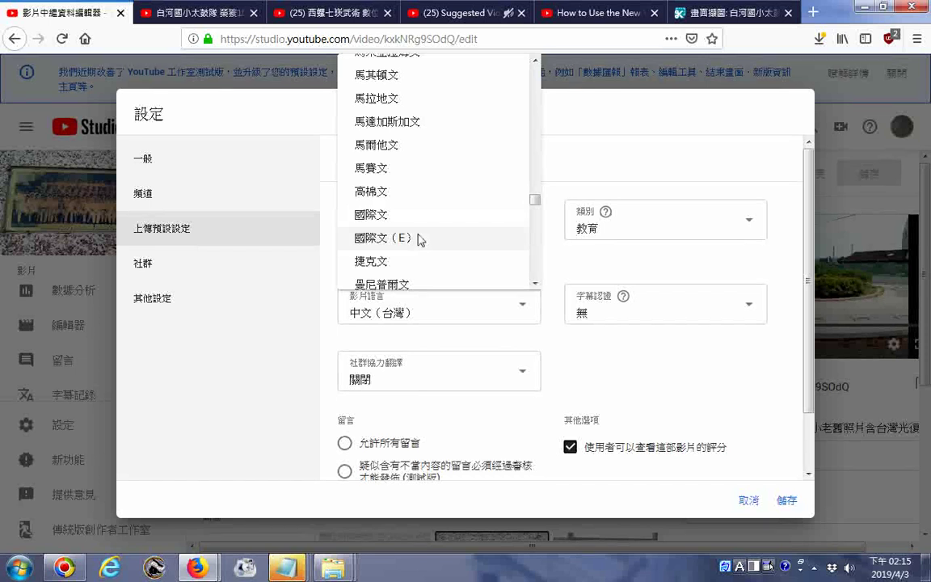
scroll(420, 240, "down", 4)
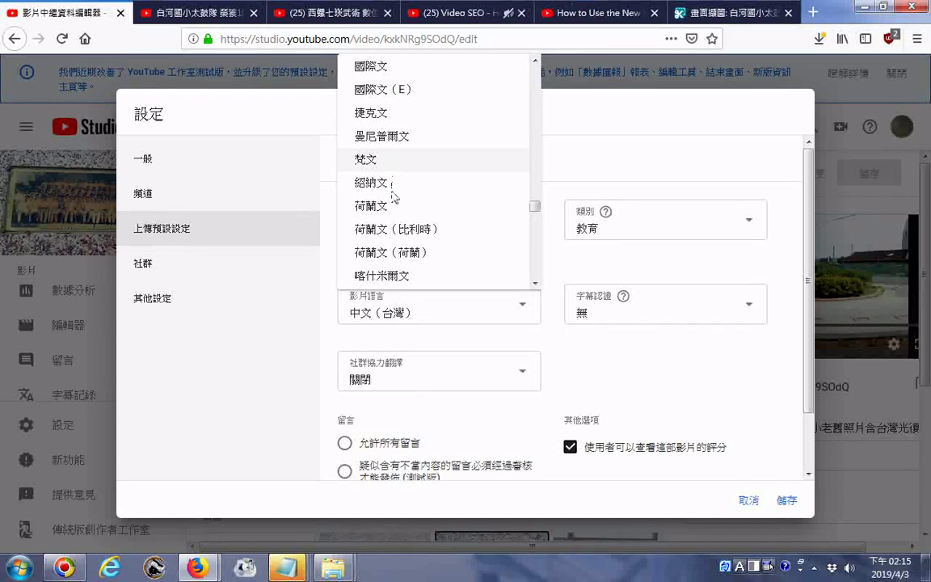
scroll(432, 226, "down", 2)
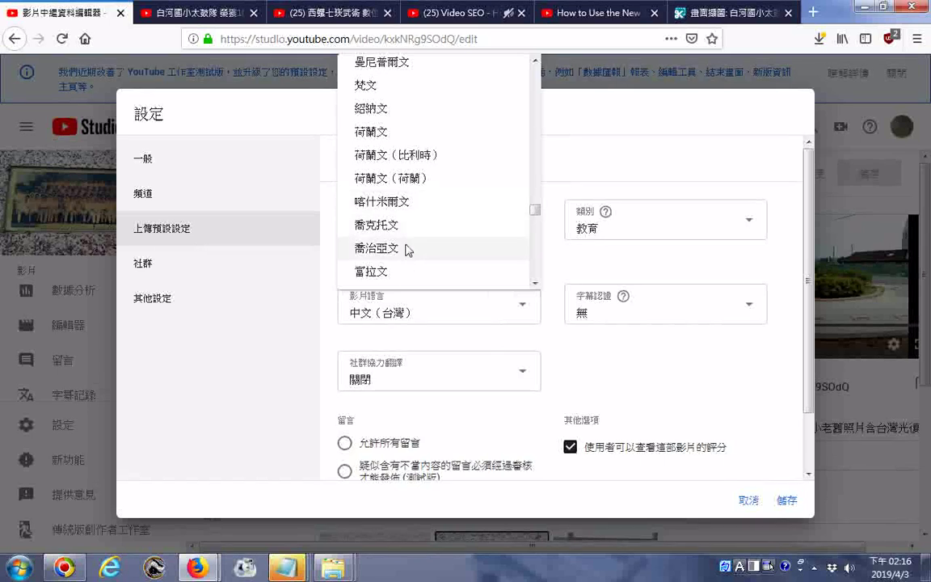
scroll(409, 257, "down", 3)
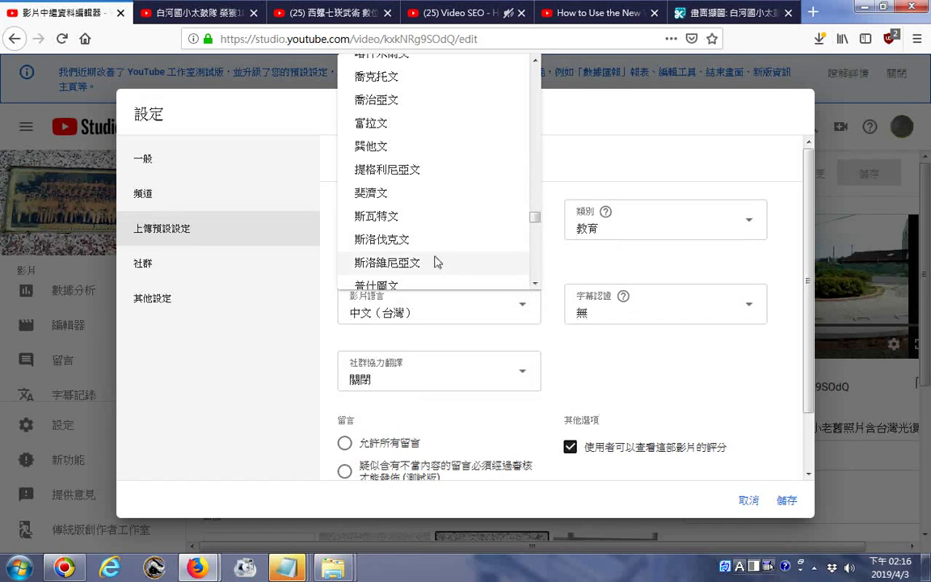
scroll(432, 251, "down", 3)
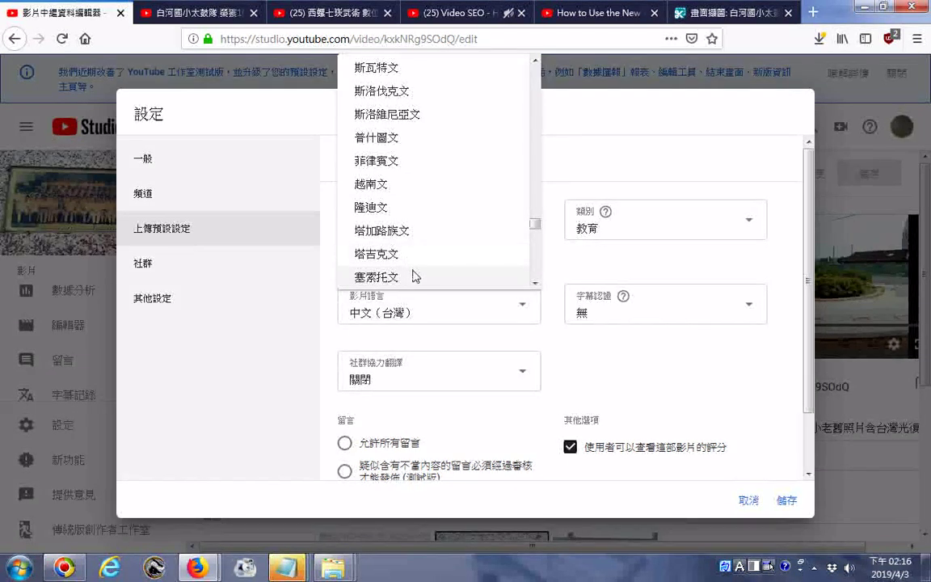
scroll(408, 189, "down", 1)
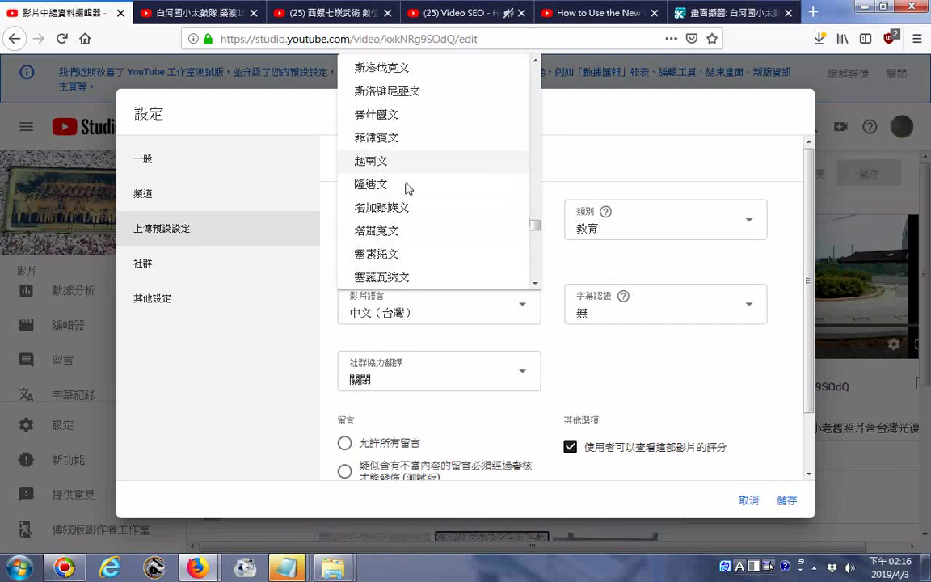
Step: Look through the rest of the video language (影片語言) options, from Vietnamese past Cantonese, Portuguese, 閩南語 and German to Sherdukpen
scroll(408, 188, "down", 5)
scroll(463, 84, "up", 3)
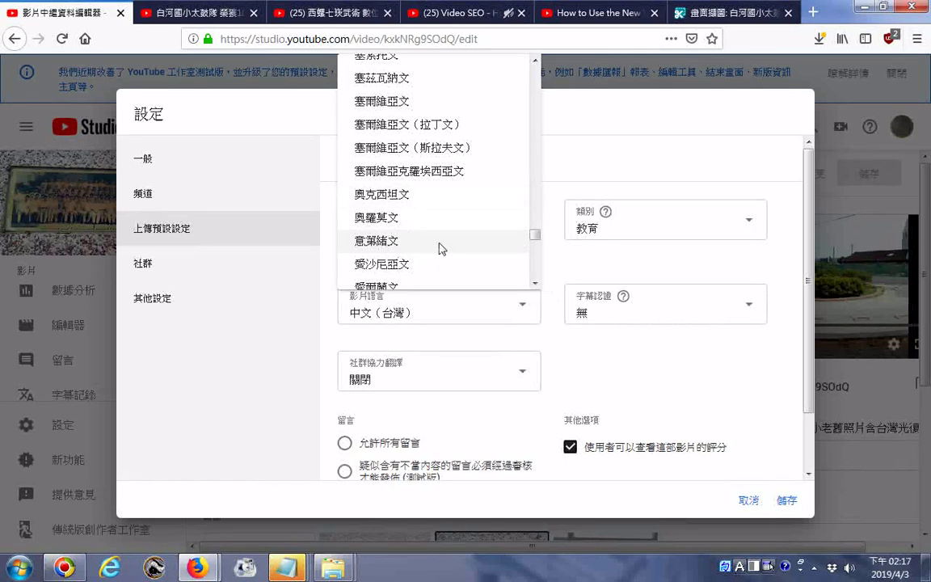
scroll(444, 246, "down", 3)
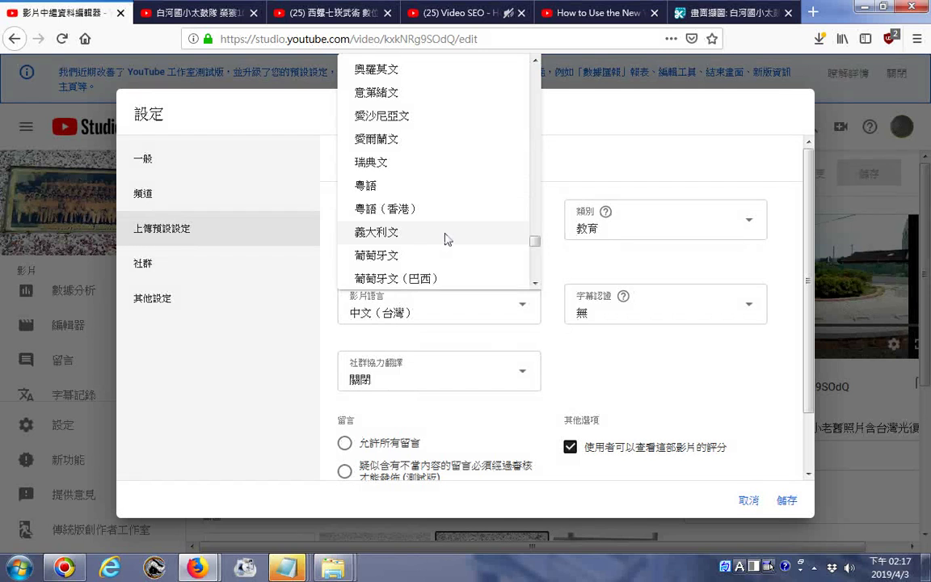
scroll(444, 250, "down", 2)
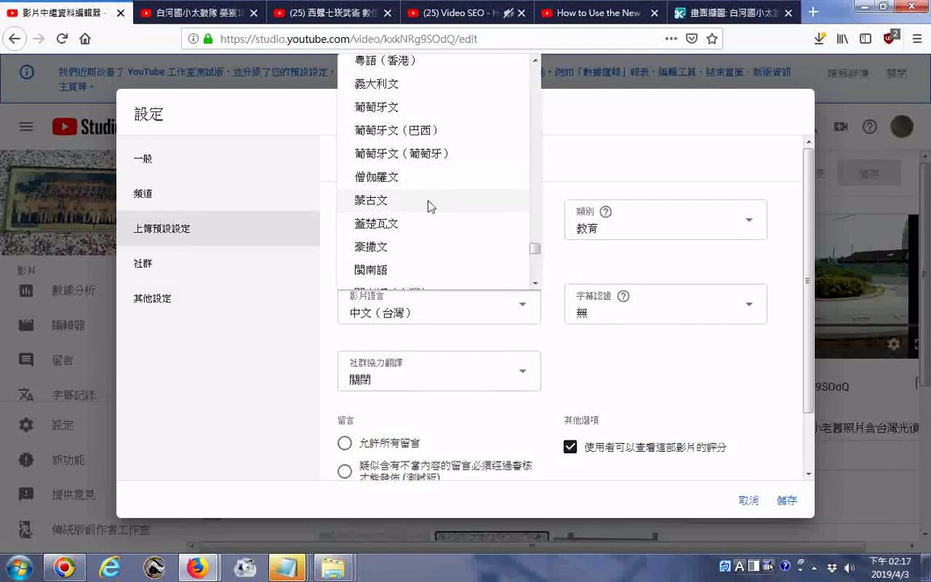
scroll(429, 202, "down", 2)
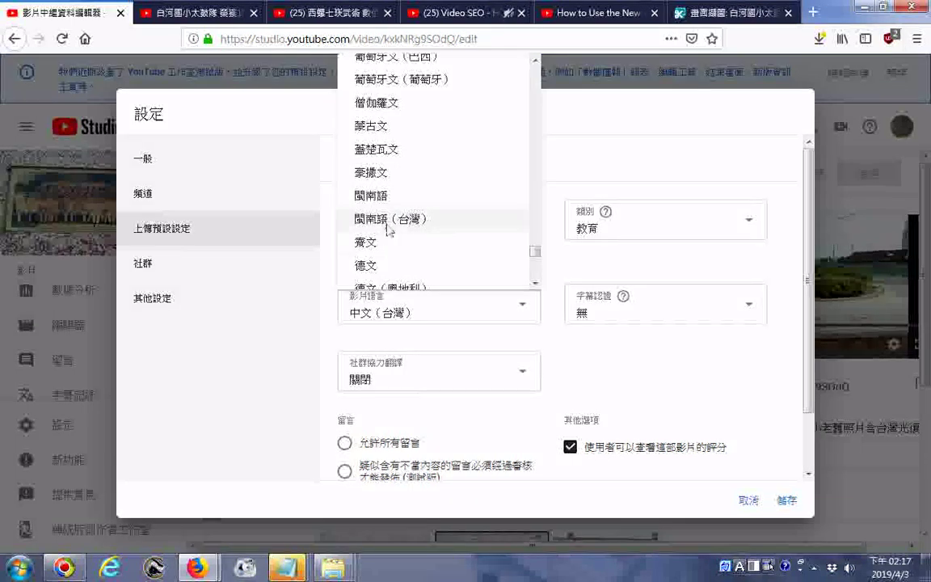
scroll(404, 246, "down", 4)
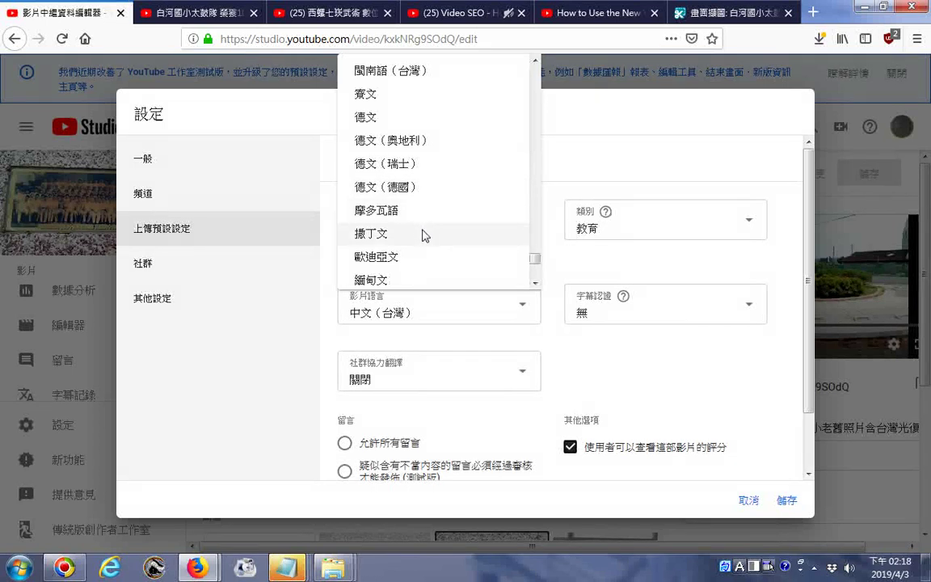
scroll(417, 249, "down", 2)
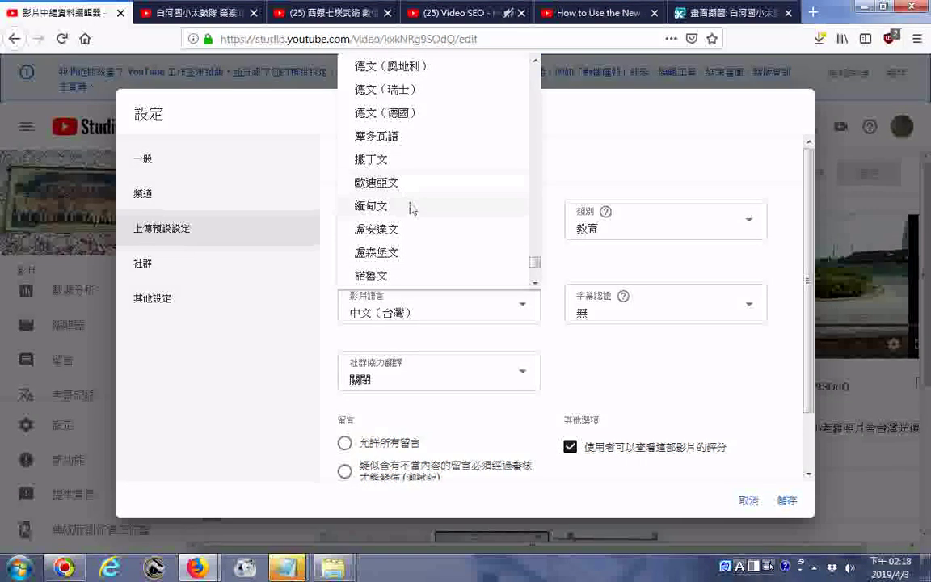
scroll(416, 243, "down", 4)
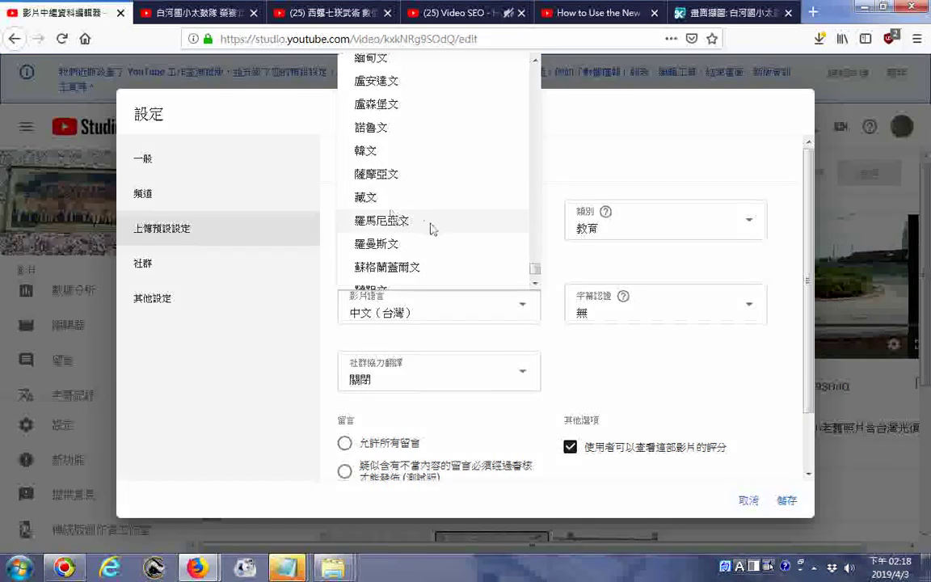
scroll(427, 247, "down", 1)
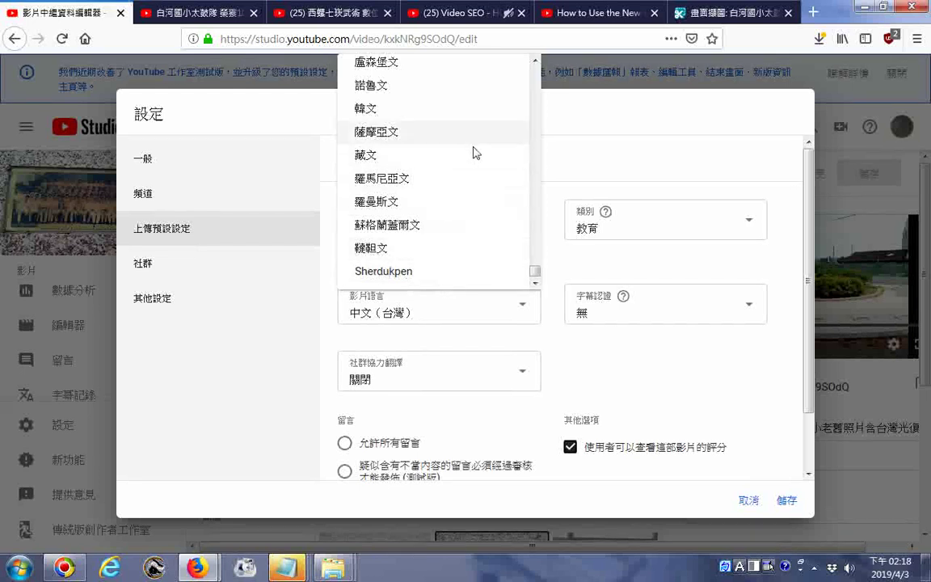
Step: Set the default video language (影片語言) to 閩南語（台灣）
scroll(439, 121, "up", 3)
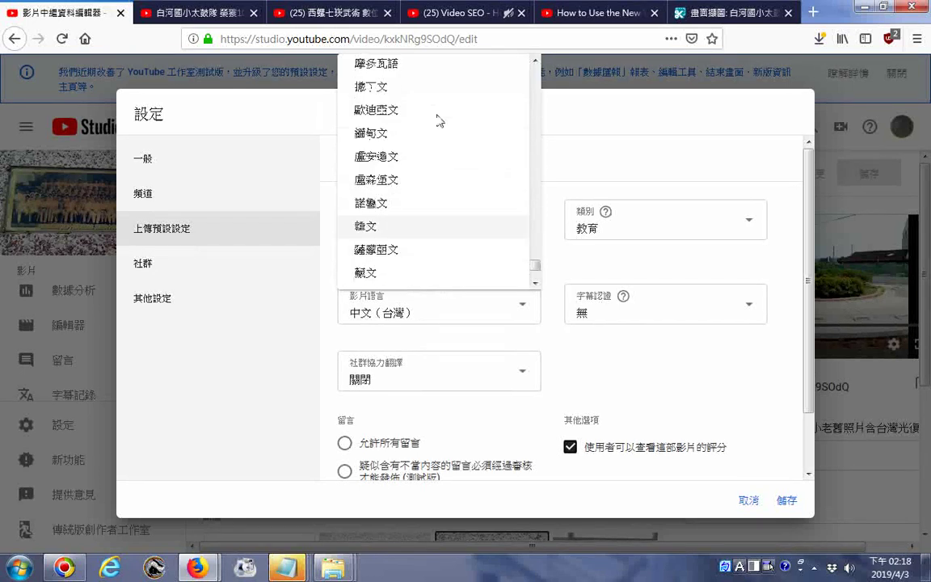
scroll(438, 121, "up", 3)
left_click(430, 105)
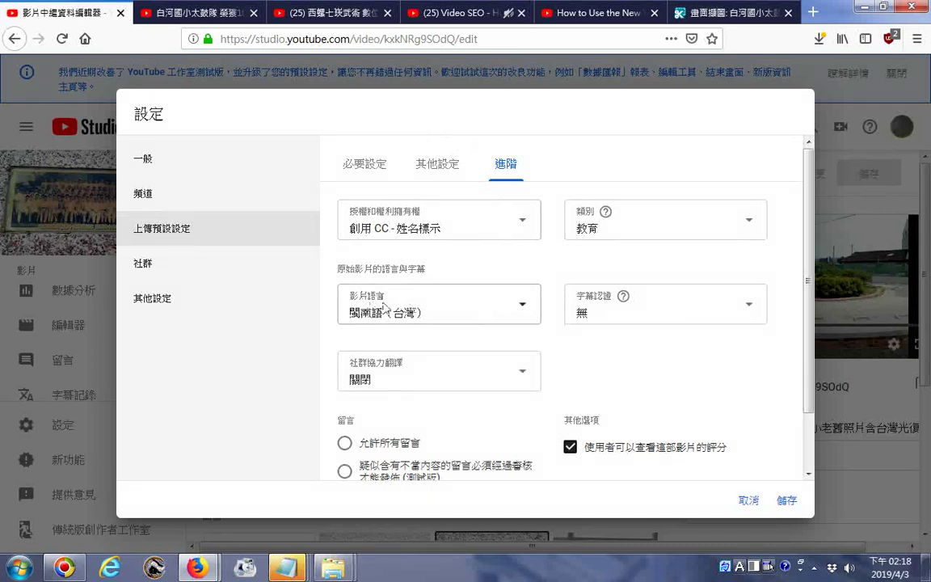
Step: Change the default video language (影片語言) to 中文（繁體）
left_click(527, 311)
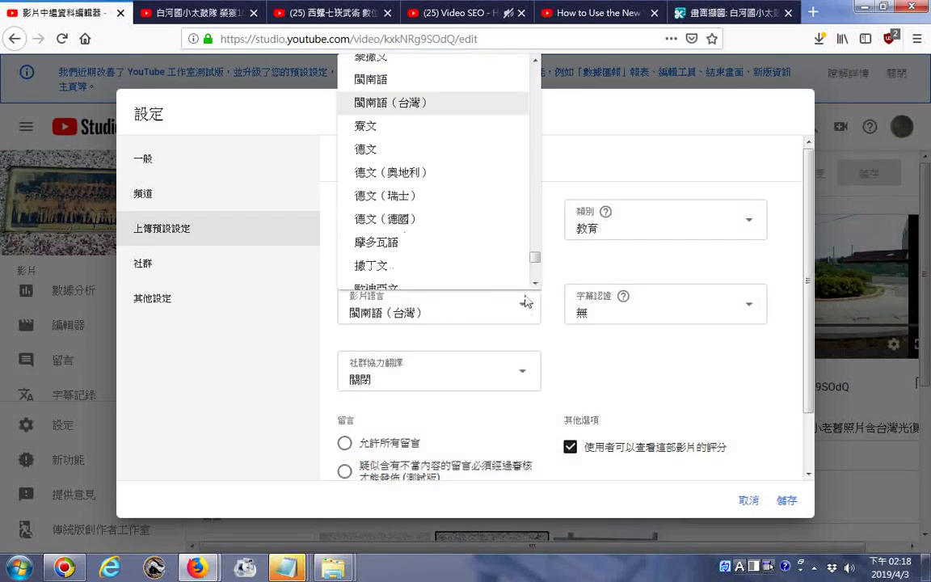
left_click_drag(535, 259, 544, 71)
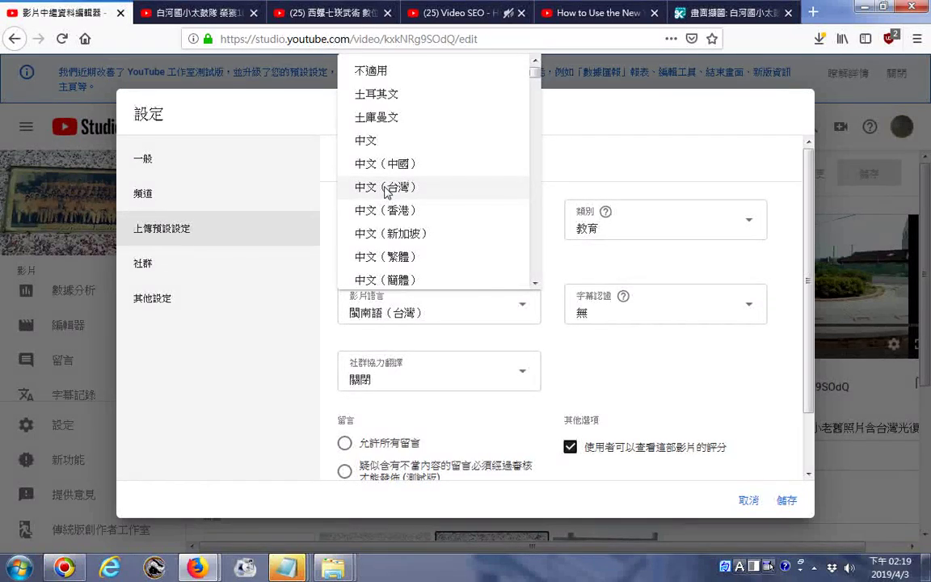
left_click(407, 263)
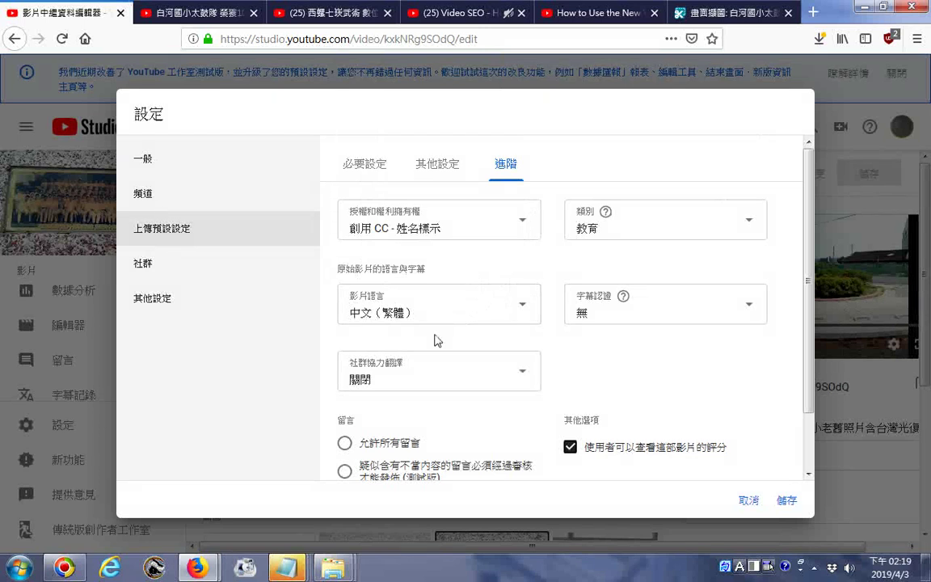
Step: Review the Chinese variants in the video language (影片語言) options and choose the generic 中文
left_click(521, 305)
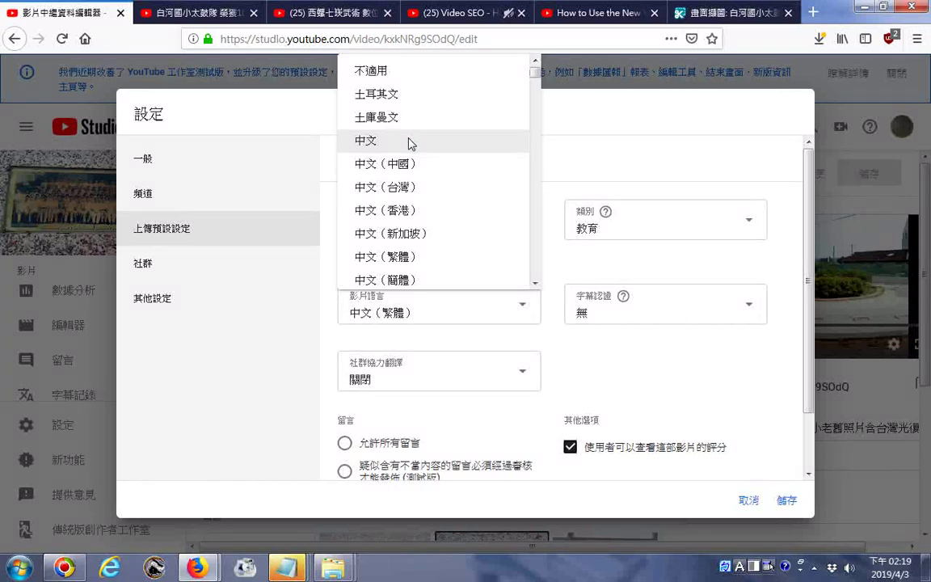
left_click_drag(368, 142, 332, 141)
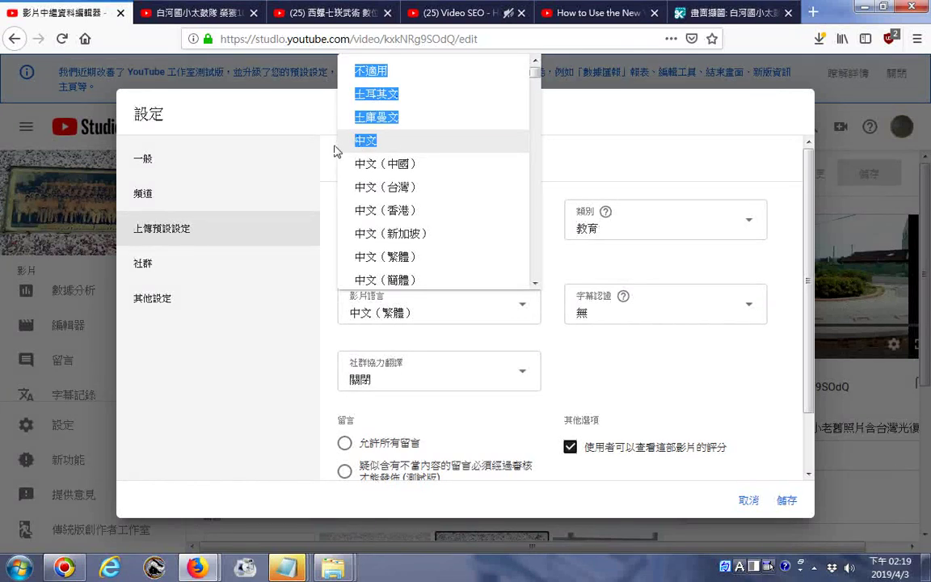
double_click(361, 144)
left_click(363, 153)
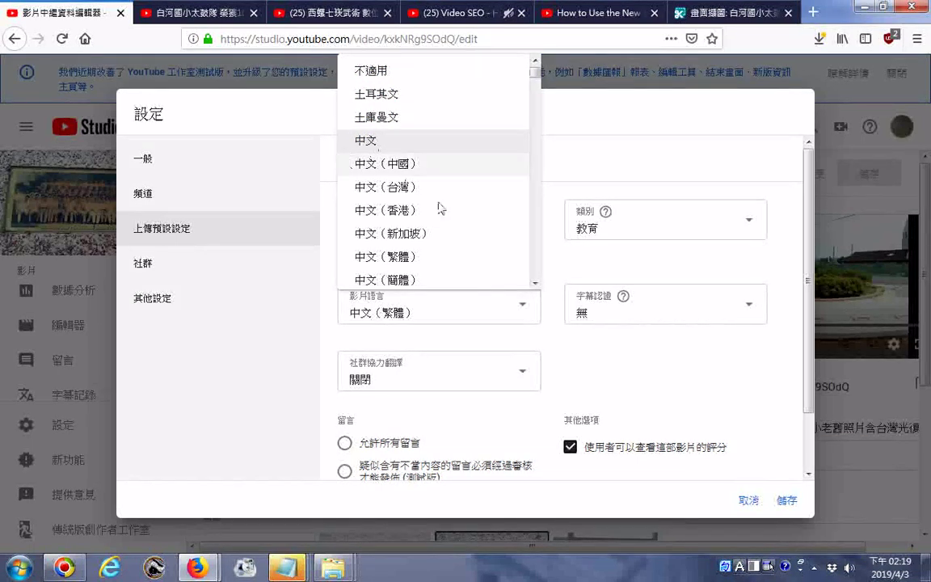
left_click(535, 283)
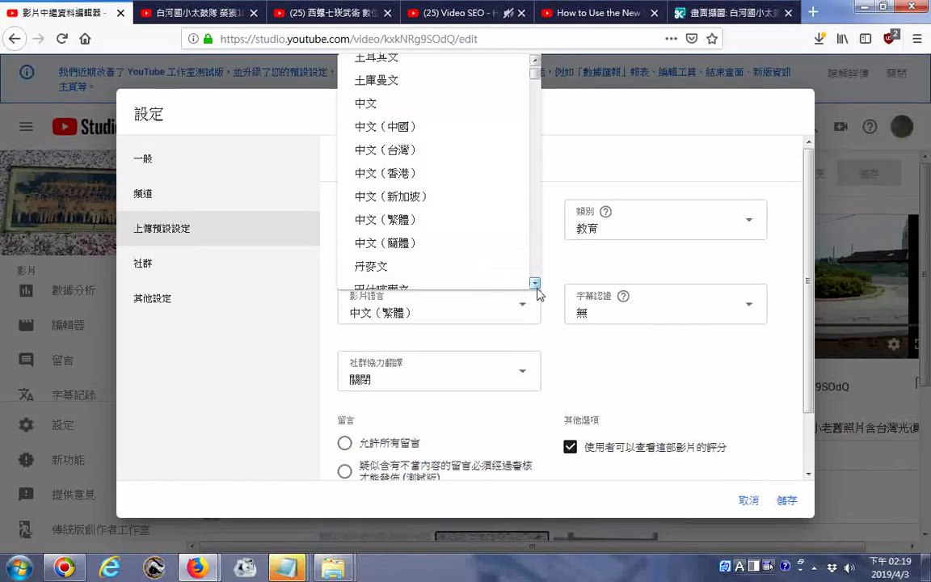
left_click(409, 104)
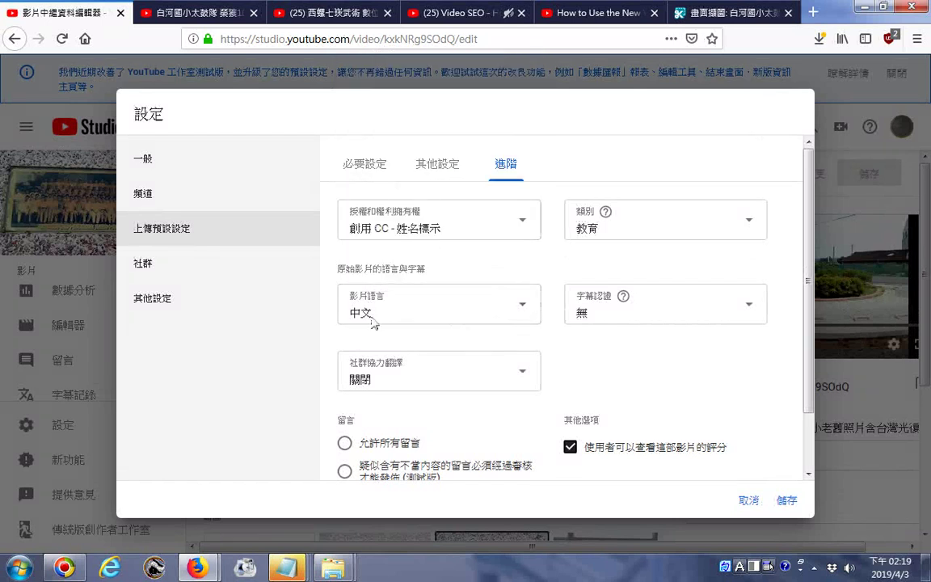